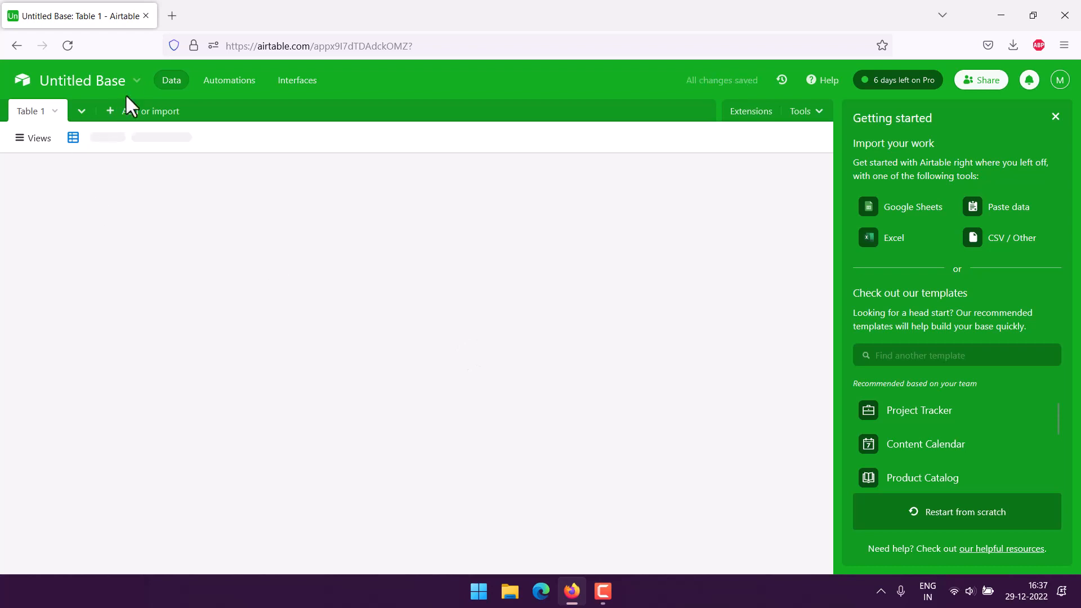
Rename the untitled base to Action Item Tracker and close the Getting started panel.
left_click(135, 82)
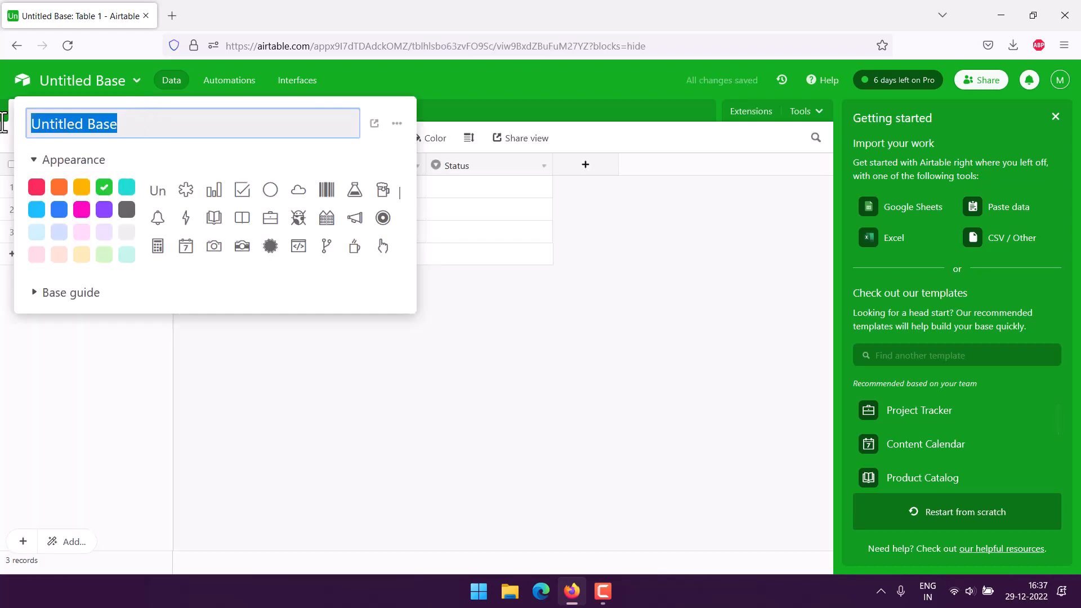
type("ac")
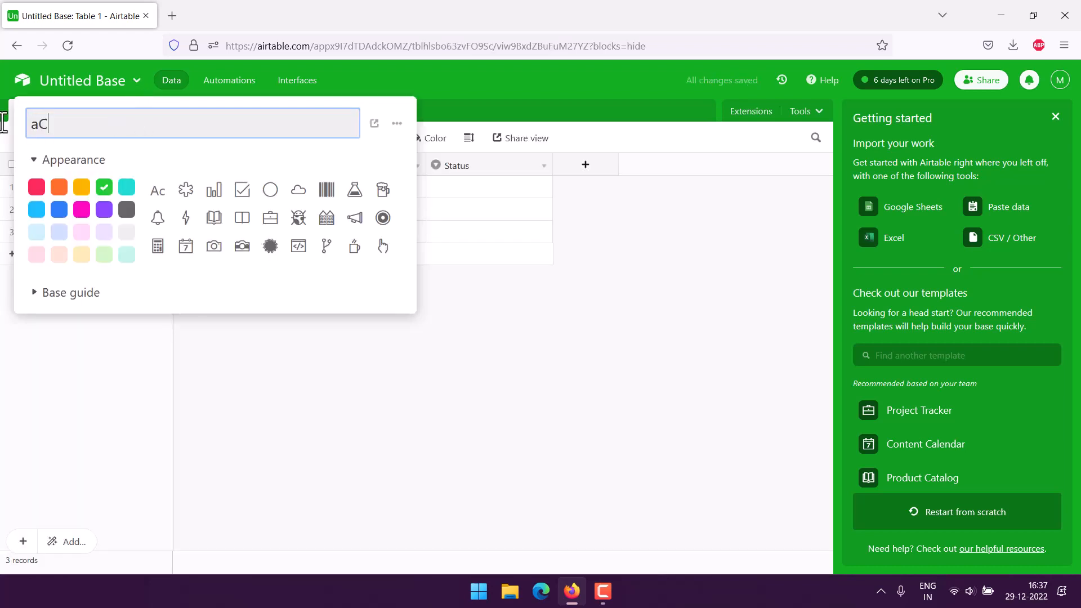
key("BackSpace")
key("BackSpace")
type("Action I")
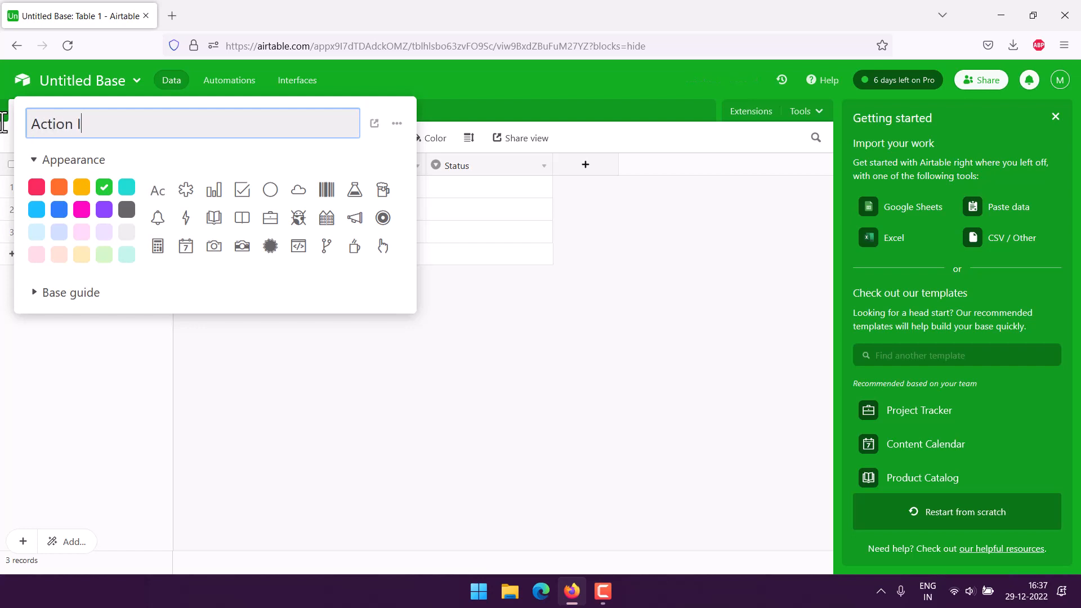
type("tem Tracker")
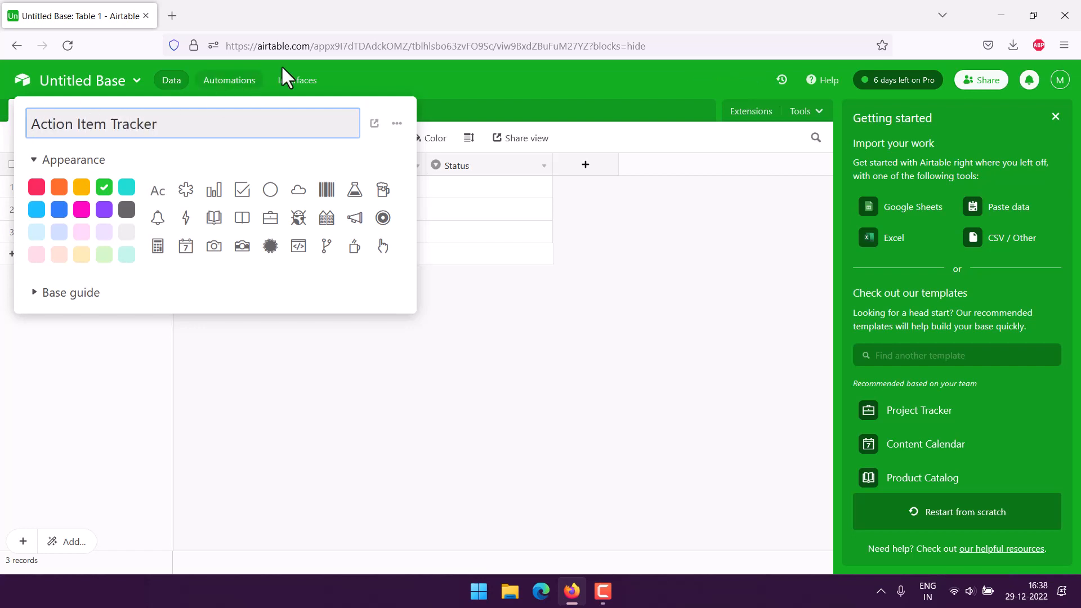
left_click(451, 72)
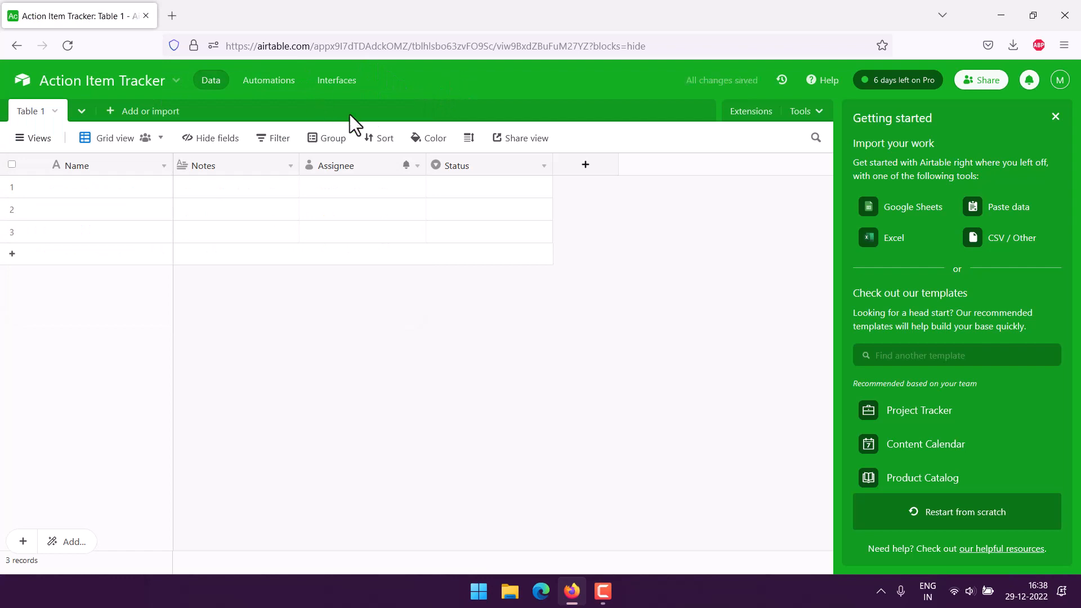
left_click(1055, 117)
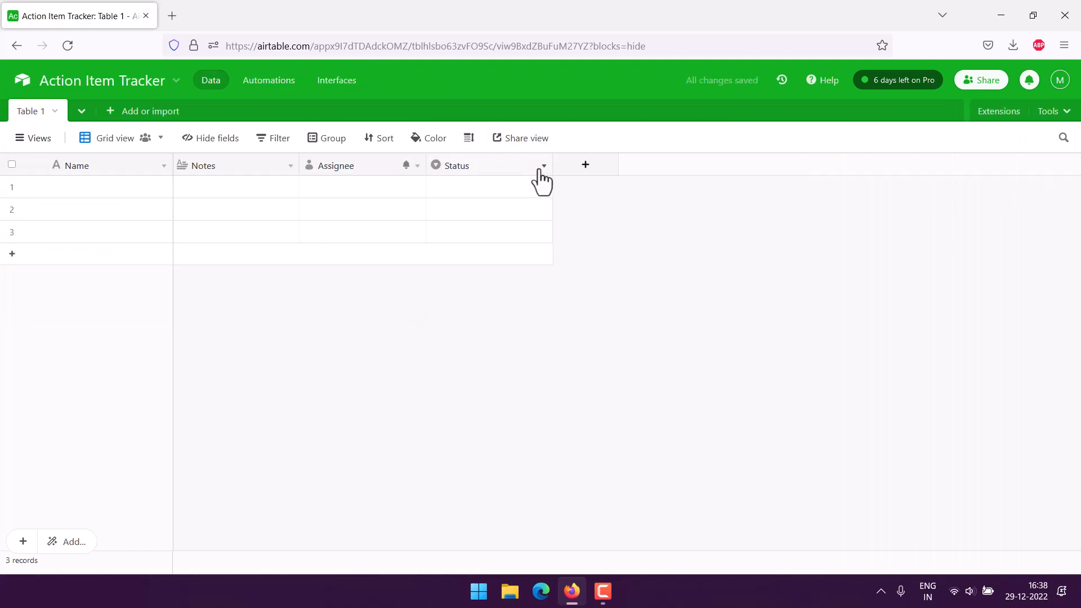
Delete the default Status, Assignee and Notes fields from Table 1.
left_click(544, 165)
scroll(488, 529, "down", 1)
left_click(484, 535)
left_click(417, 166)
scroll(379, 273, "down", 1)
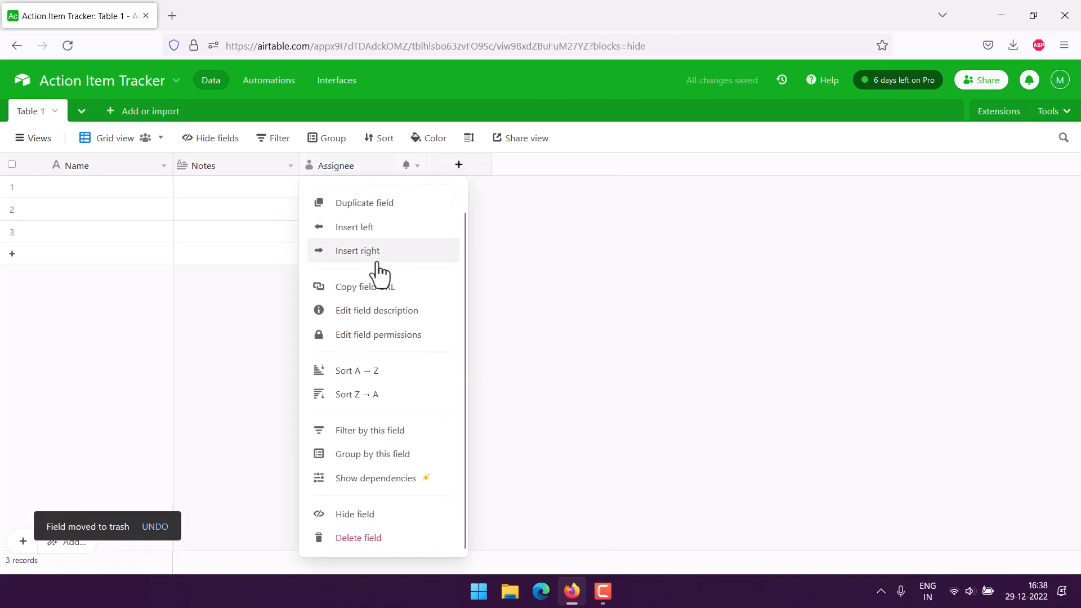
left_click(346, 538)
left_click(290, 165)
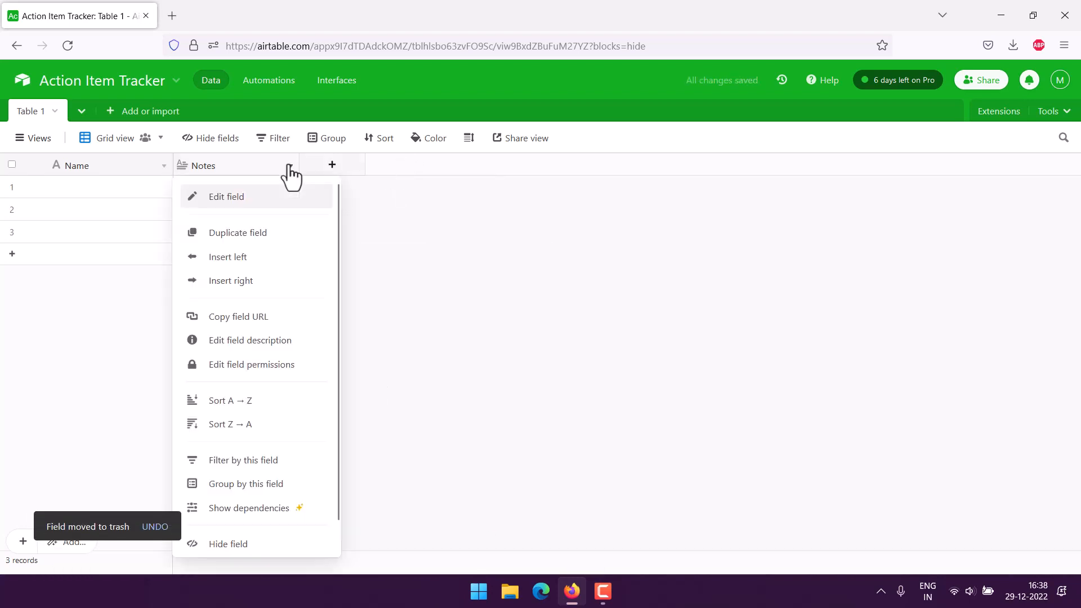
scroll(289, 488, "down", 1)
left_click(241, 550)
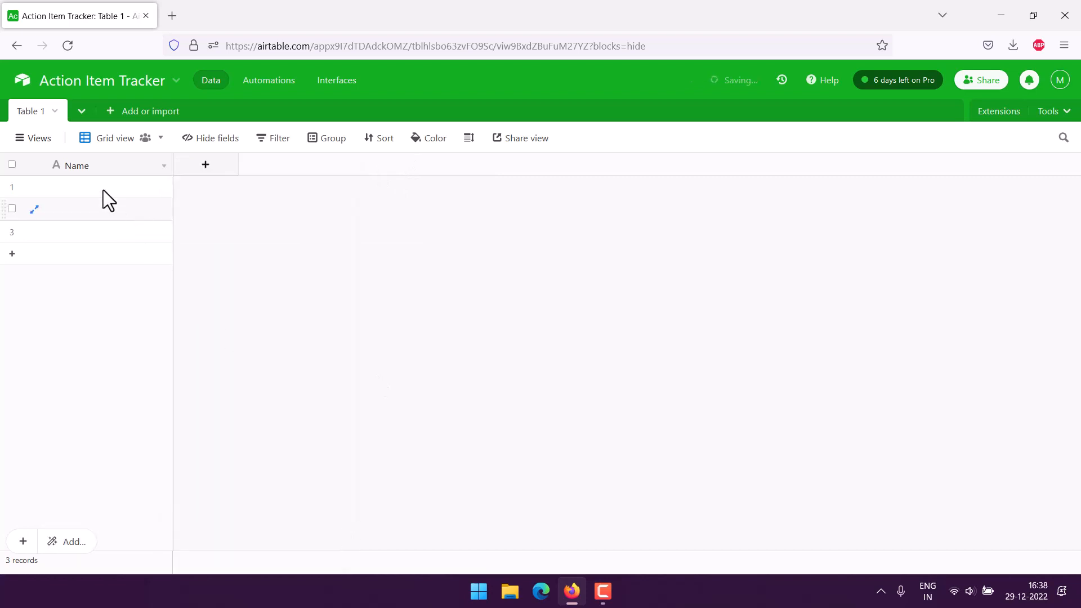
Change the primary Name field to an Autonumber field named No and narrow its column.
left_click(164, 166)
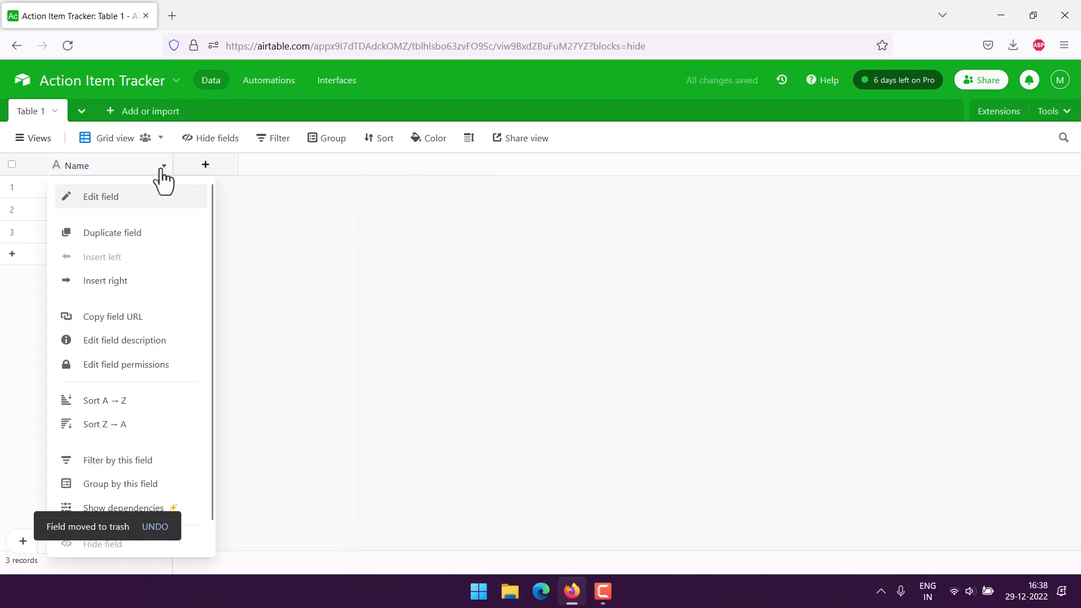
left_click(138, 210)
left_click(116, 289)
scroll(143, 360, "down", 5)
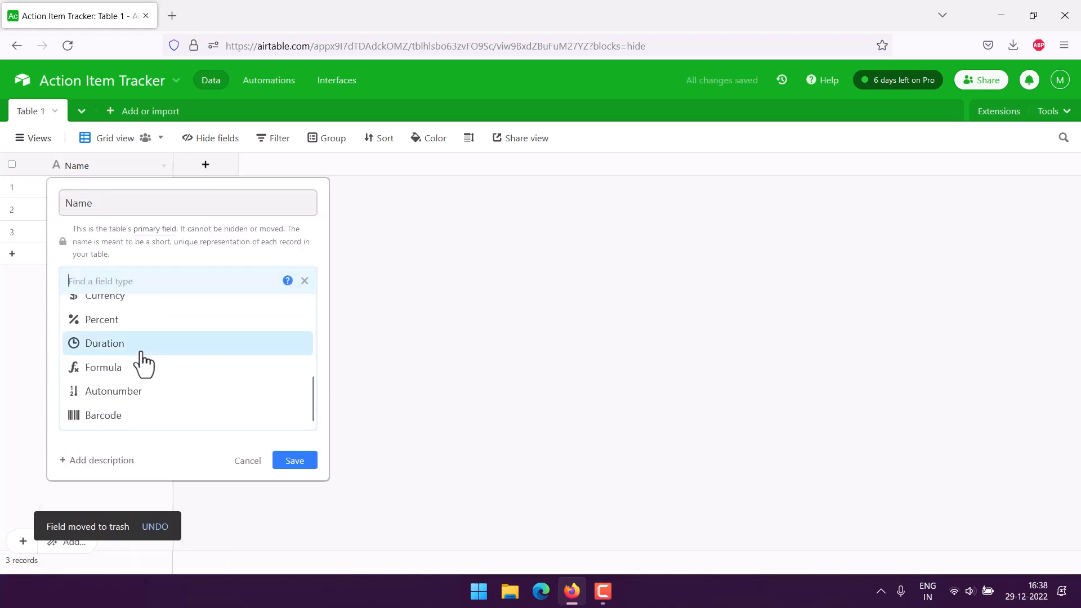
left_click(123, 394)
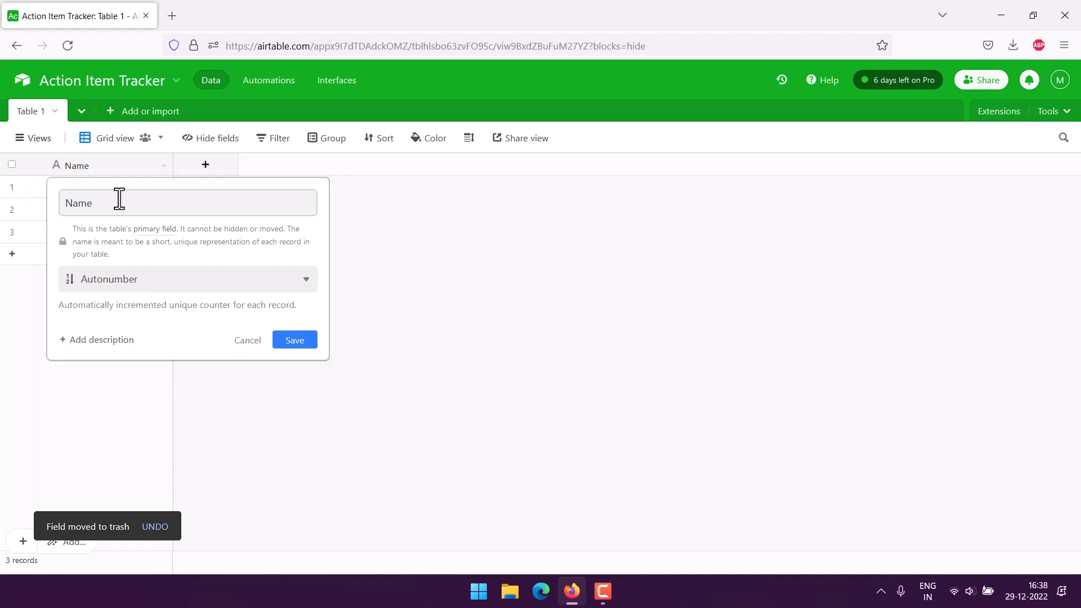
left_click_drag(118, 201, 54, 198)
type("No")
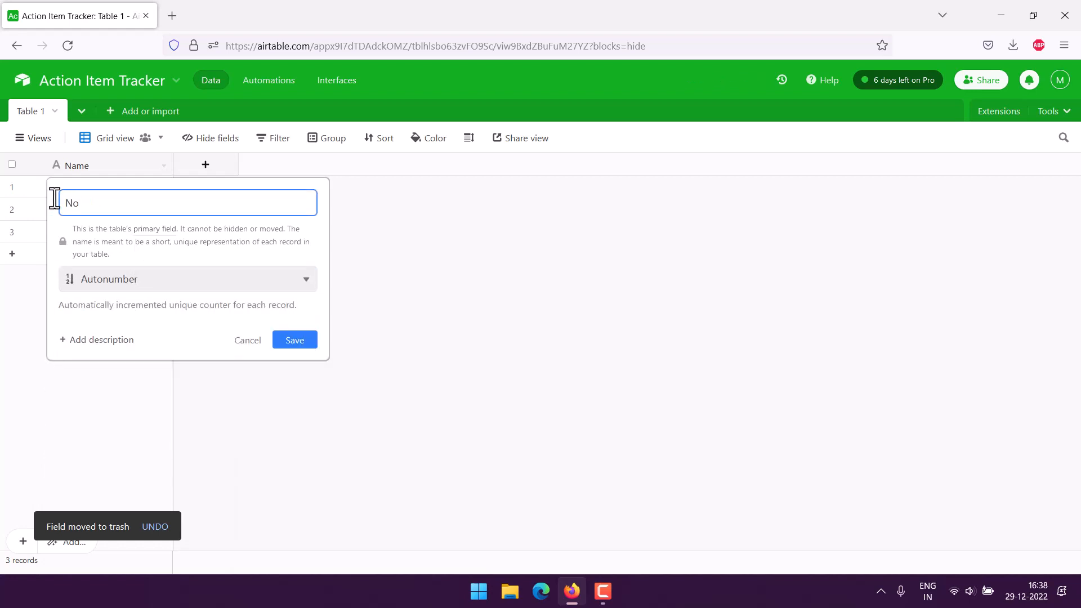
left_click(298, 344)
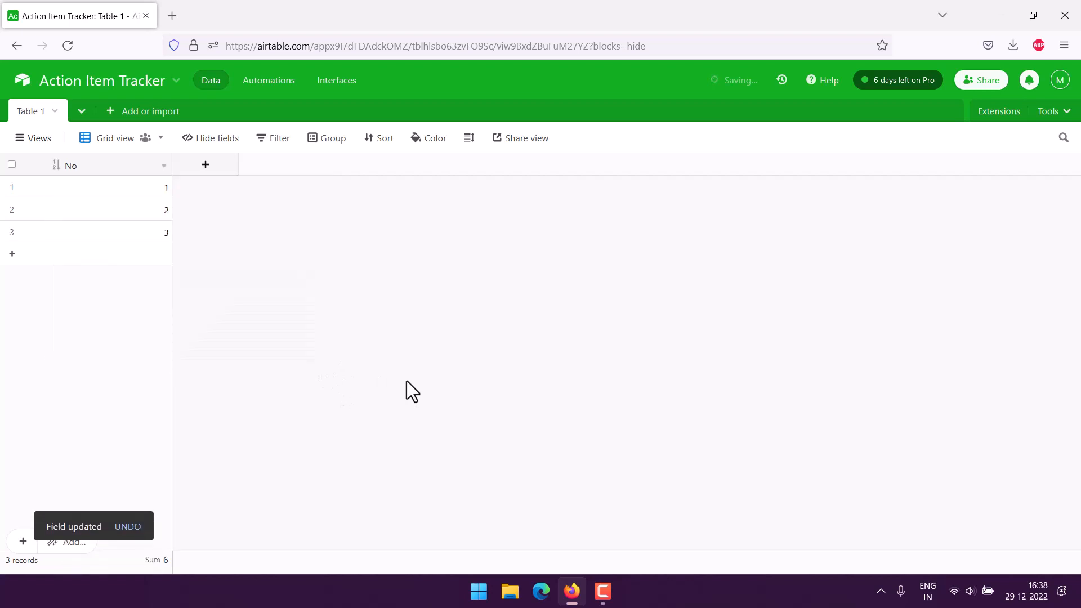
left_click_drag(173, 172, 106, 170)
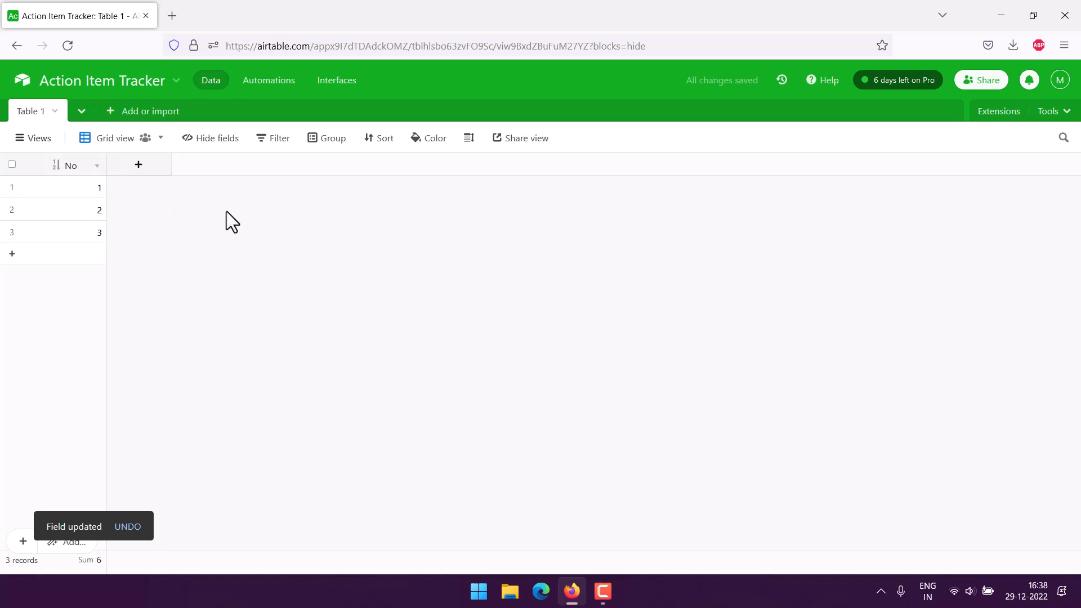
Create a Single line text field named Action Item after the No field.
left_click(138, 165)
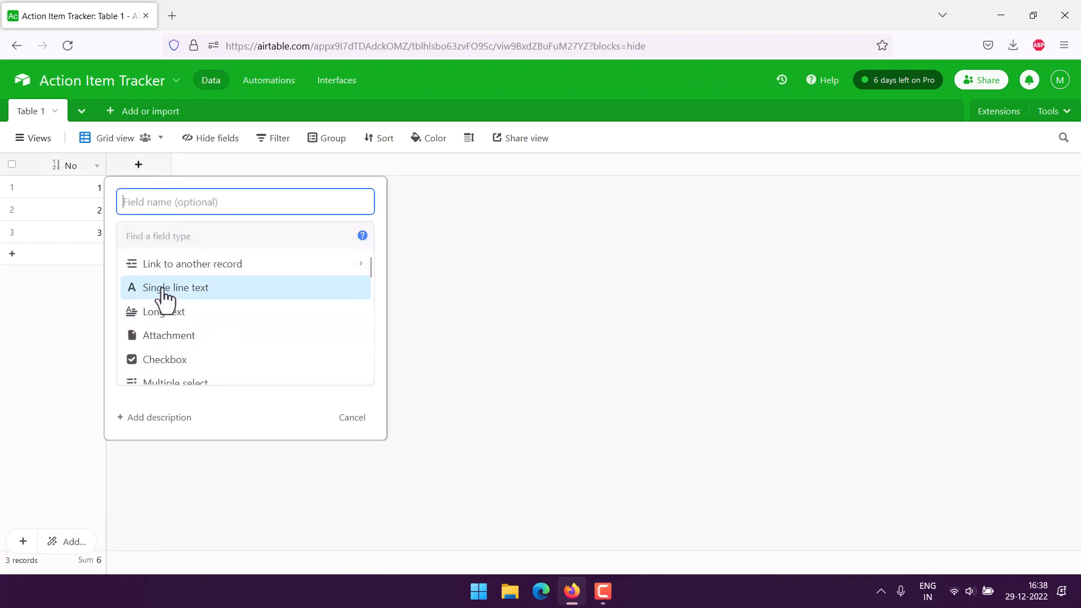
left_click(167, 294)
type("Action Item")
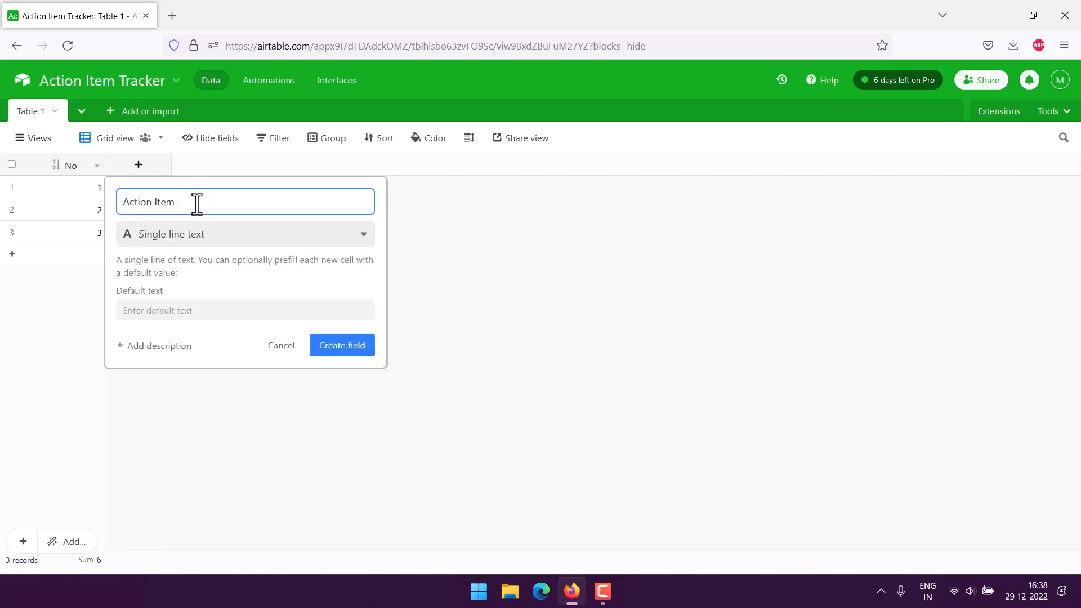
left_click(327, 350)
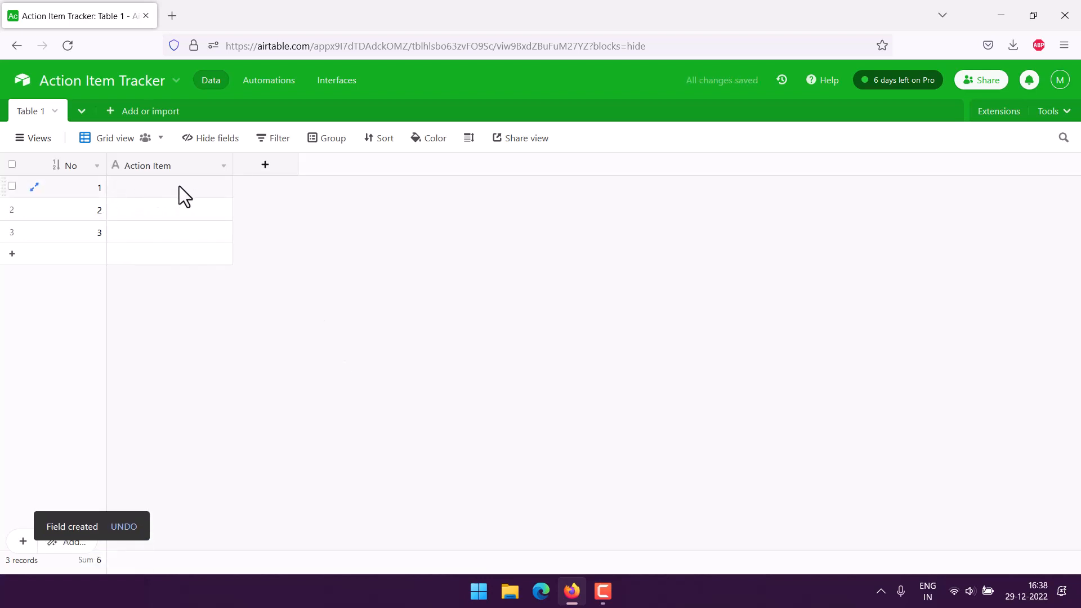
Set up a new field named Priority with the Multiple select type.
left_click(265, 164)
type("P")
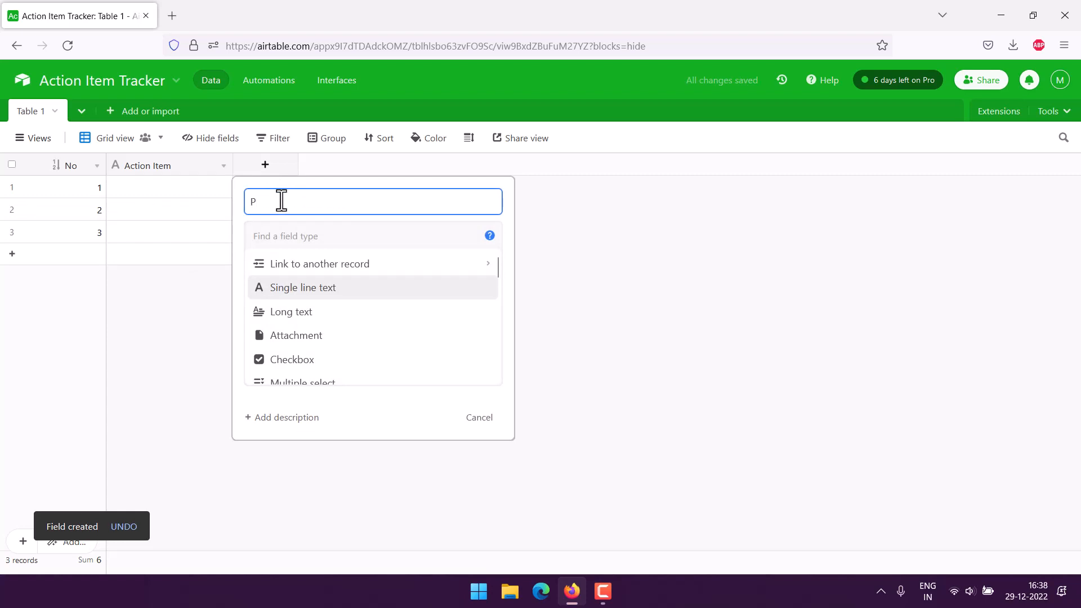
type("riority")
scroll(398, 323, "down", 3)
scroll(360, 310, "up", 1)
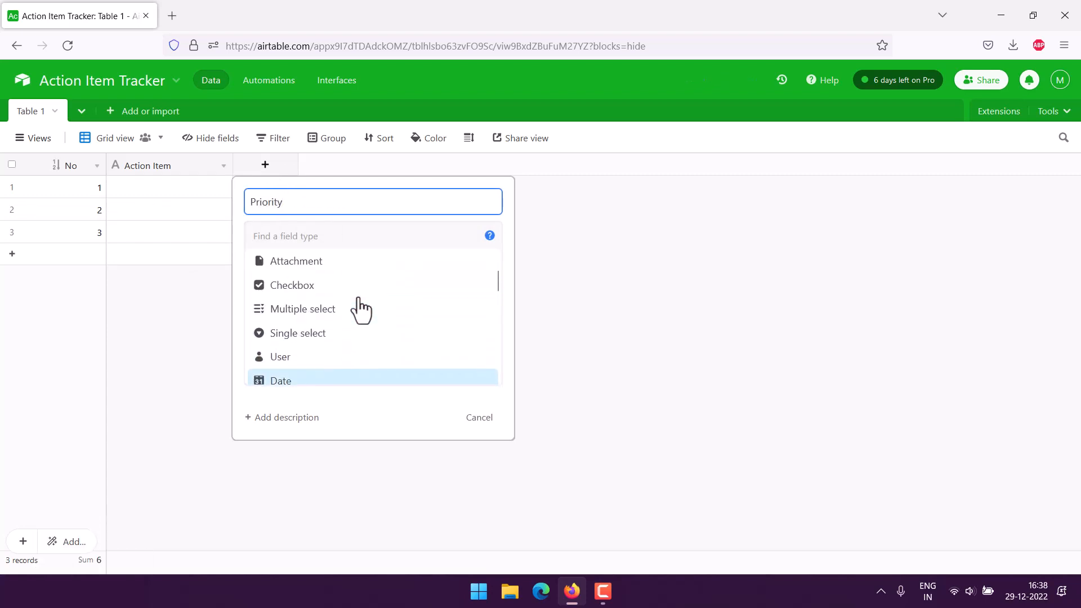
left_click(333, 313)
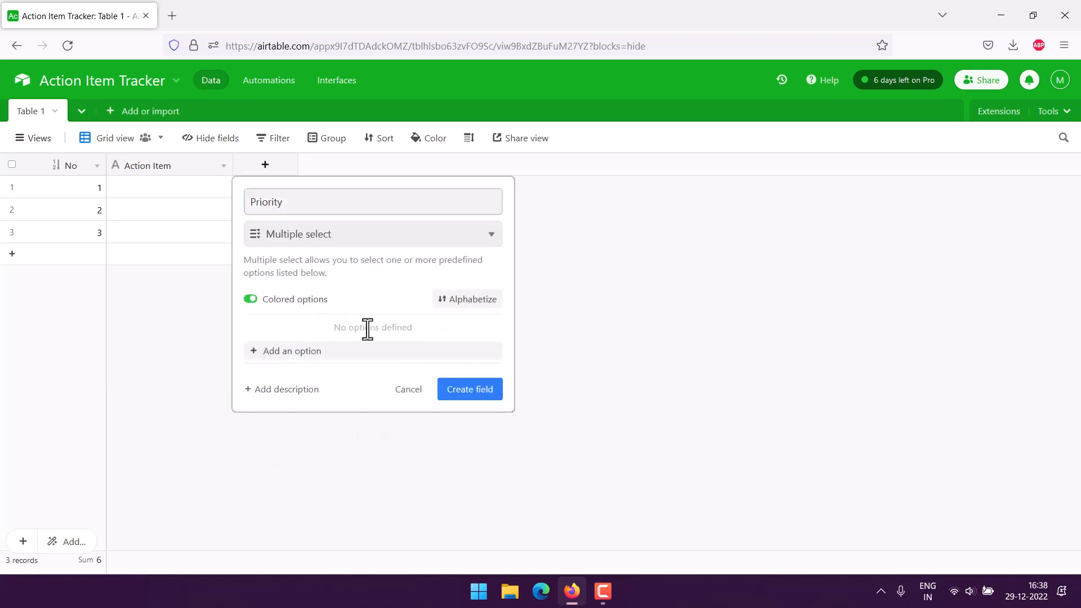
Define High, Medium and Low as the Priority options and create the field.
left_click(285, 351)
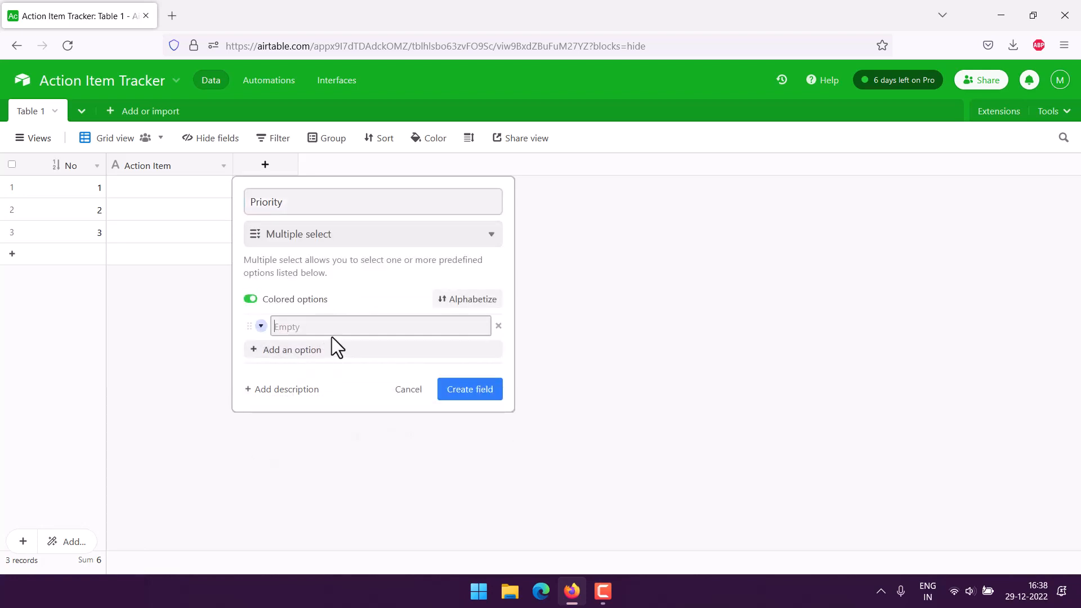
type("High")
left_click(288, 350)
type("M")
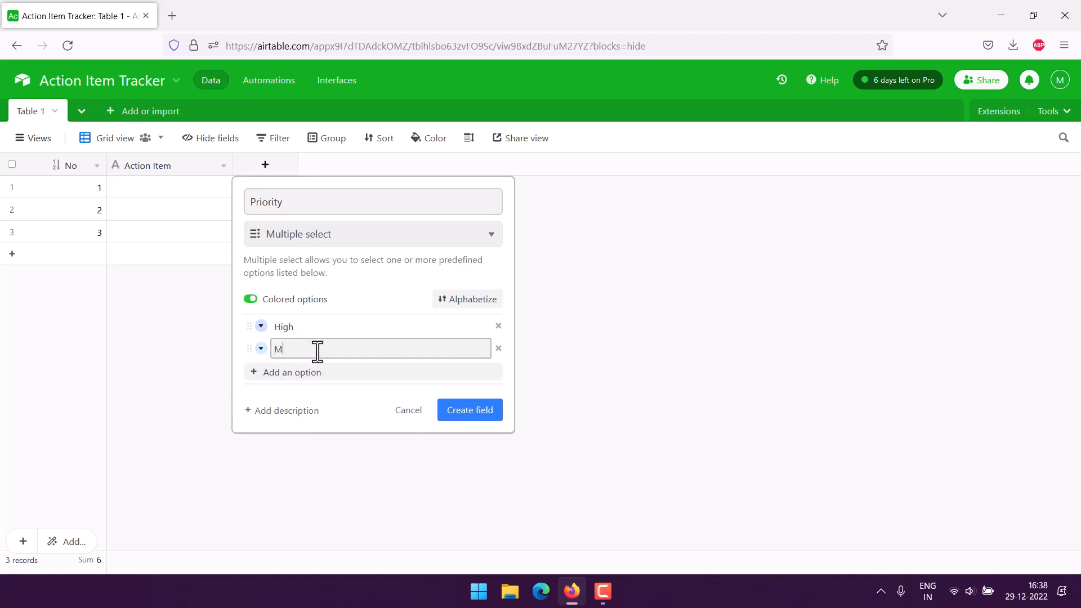
type("edium")
left_click(307, 372)
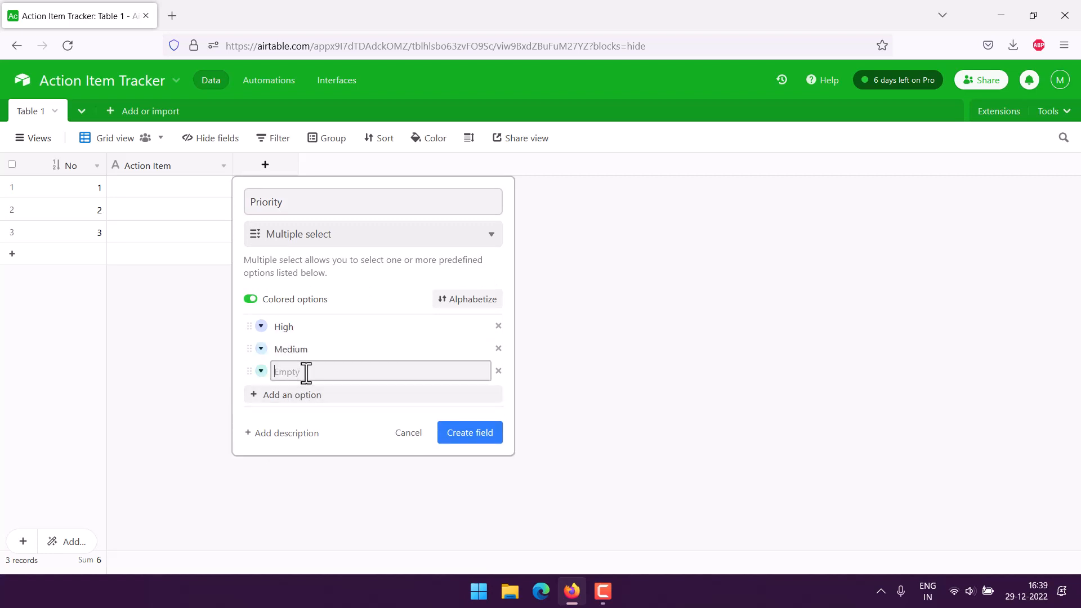
type("Low")
left_click(471, 443)
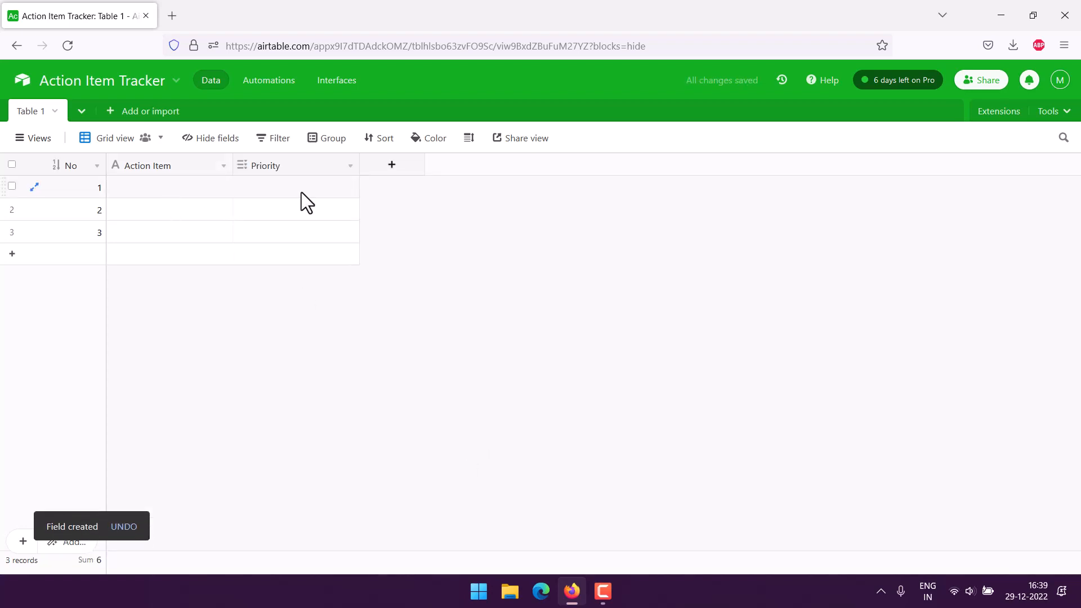
Create a Single line text field named Owner after the Priority field.
left_click(392, 165)
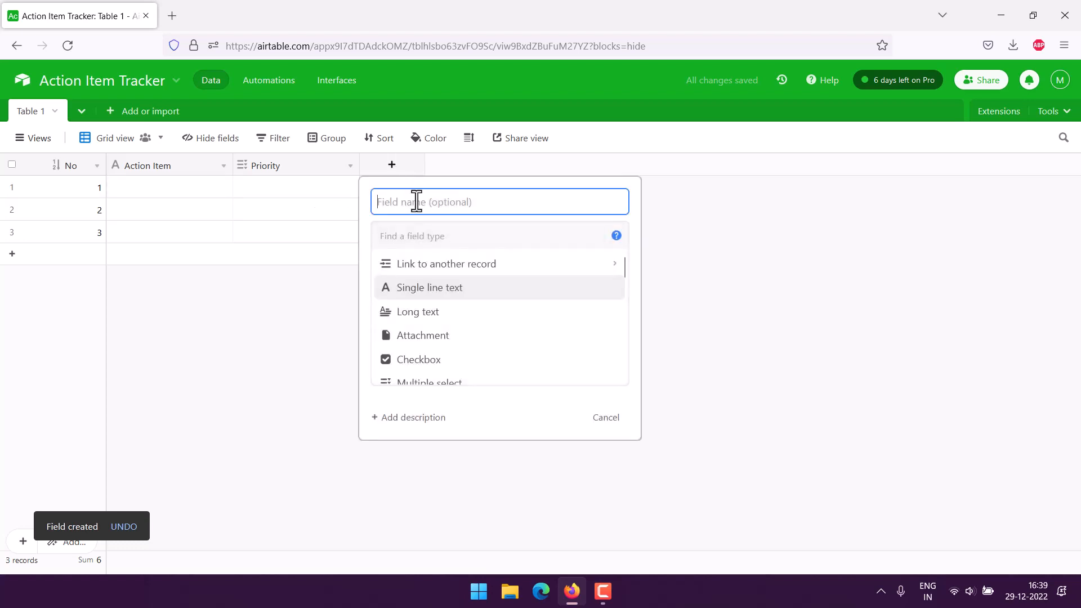
type("Owner")
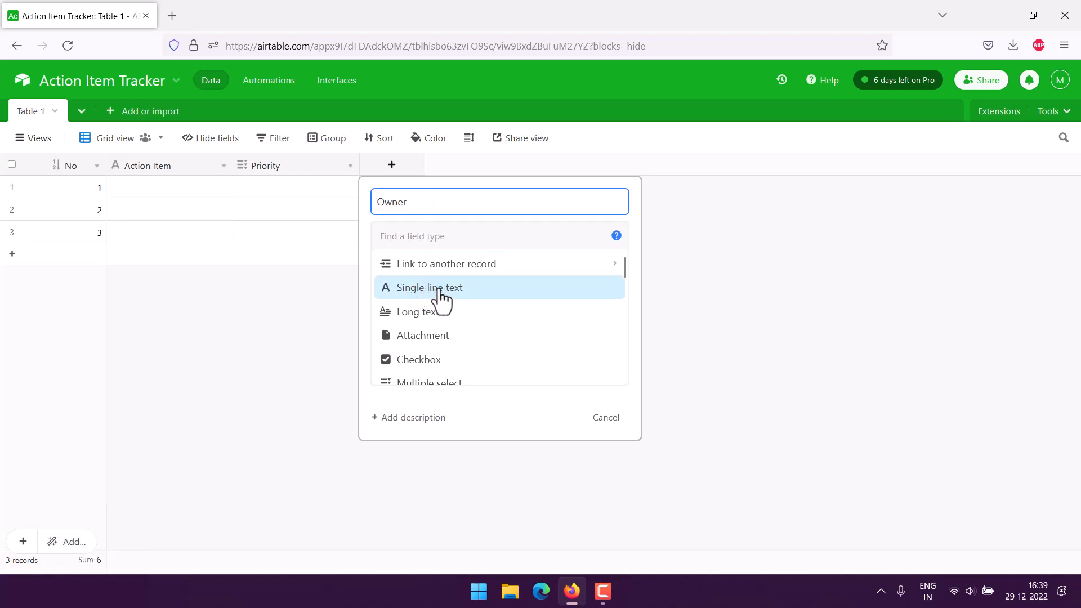
scroll(451, 295, "down", 3)
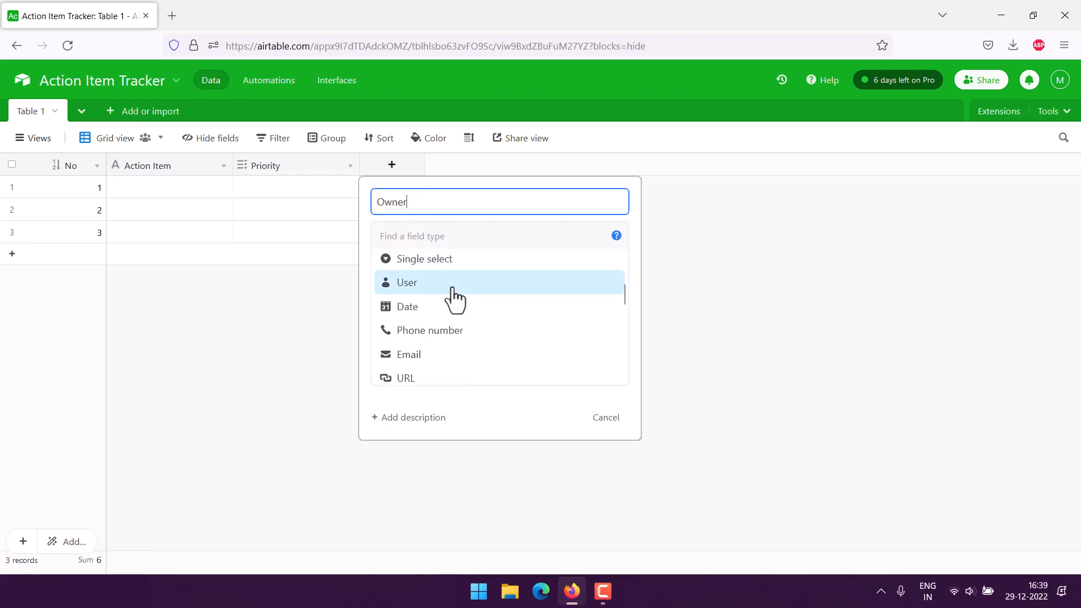
scroll(415, 297, "up", 3)
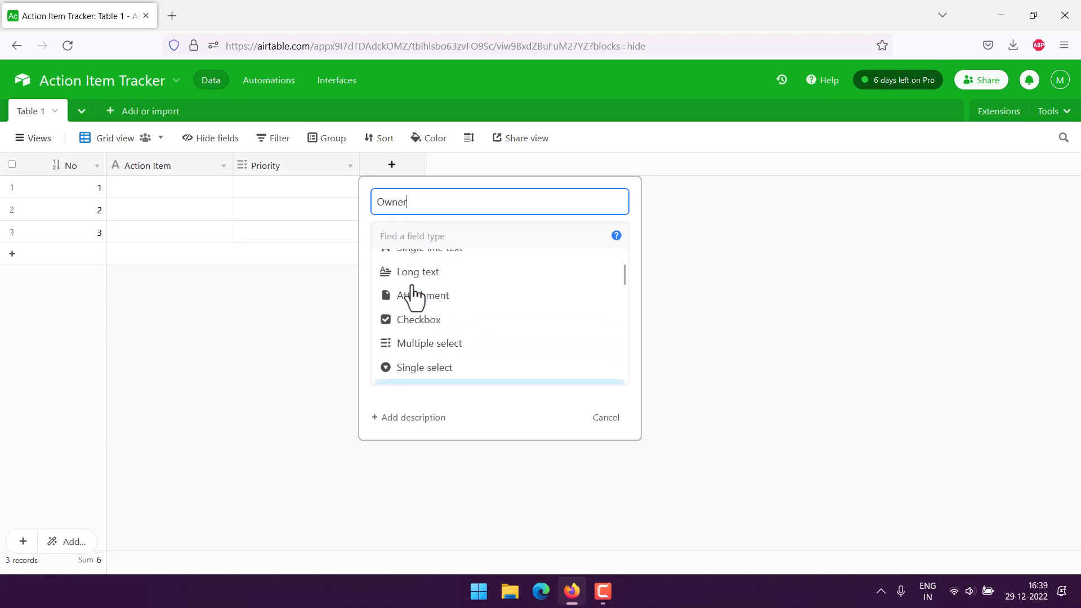
left_click(415, 290)
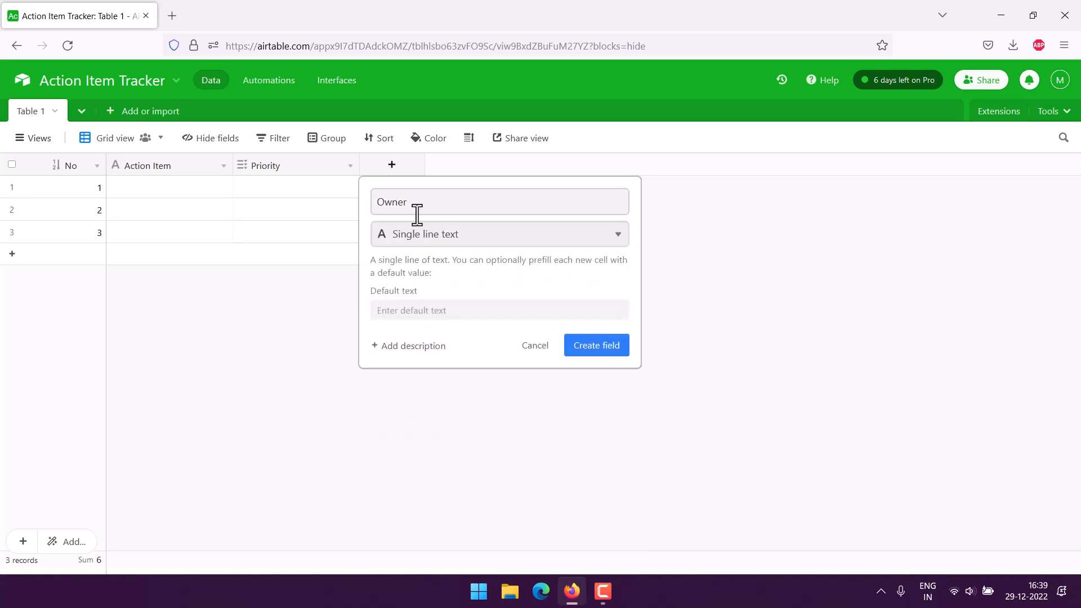
left_click(619, 343)
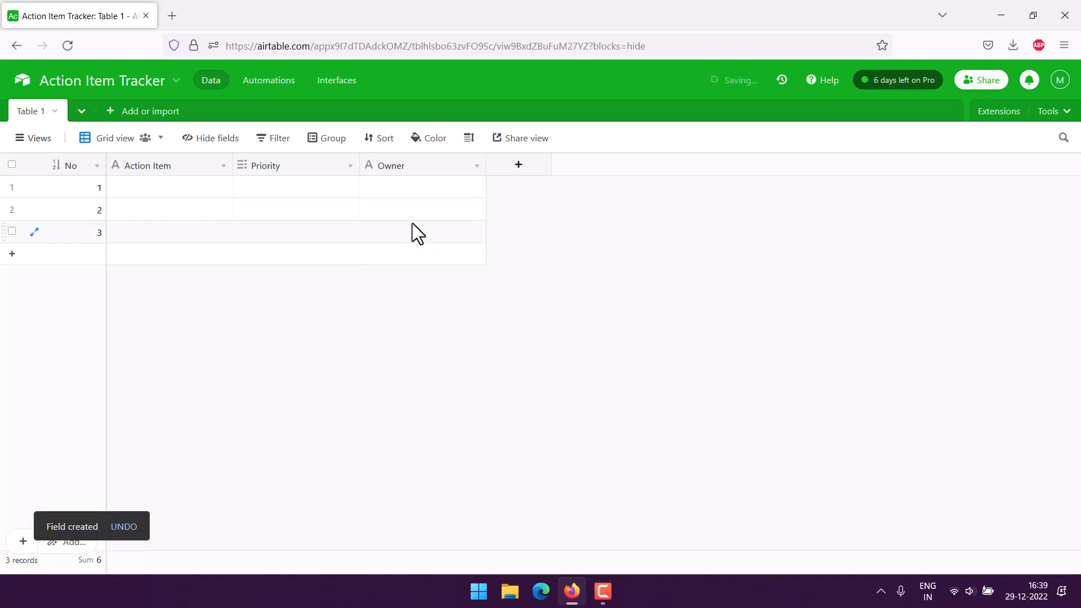
Set up a new field named Assigned Date with the Date type and the Friendly date format.
left_click(519, 164)
type("Assi")
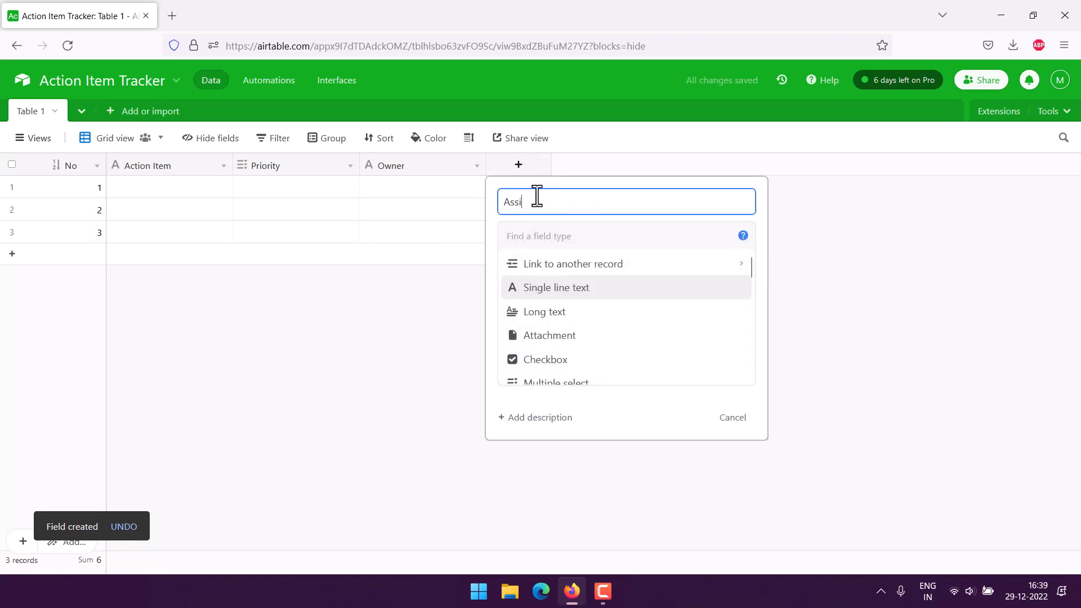
type("gned Date")
scroll(680, 333, "down", 3)
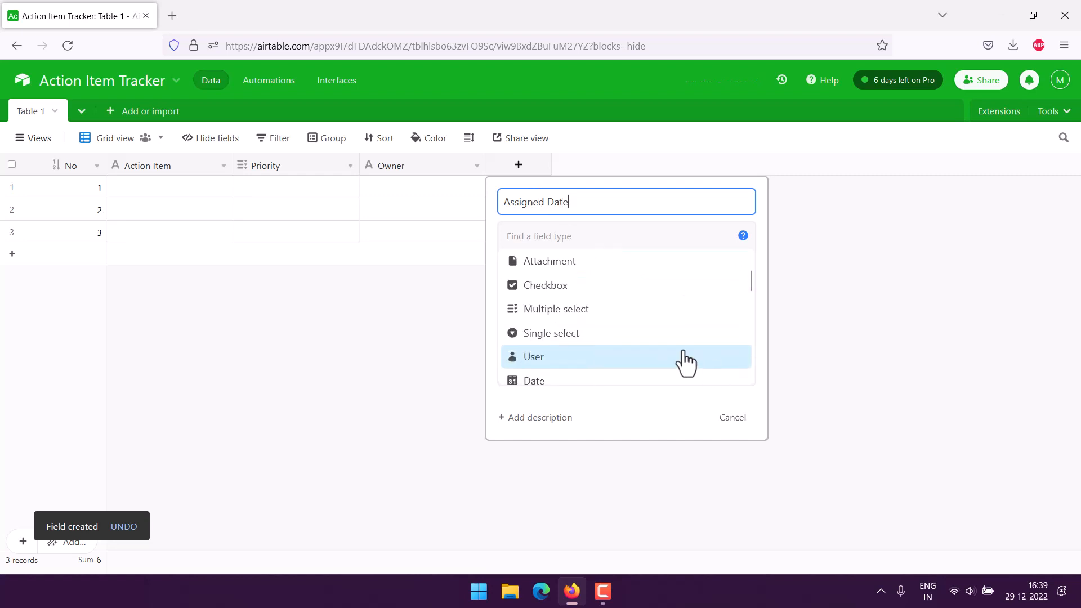
left_click(540, 381)
left_click(565, 304)
left_click(545, 337)
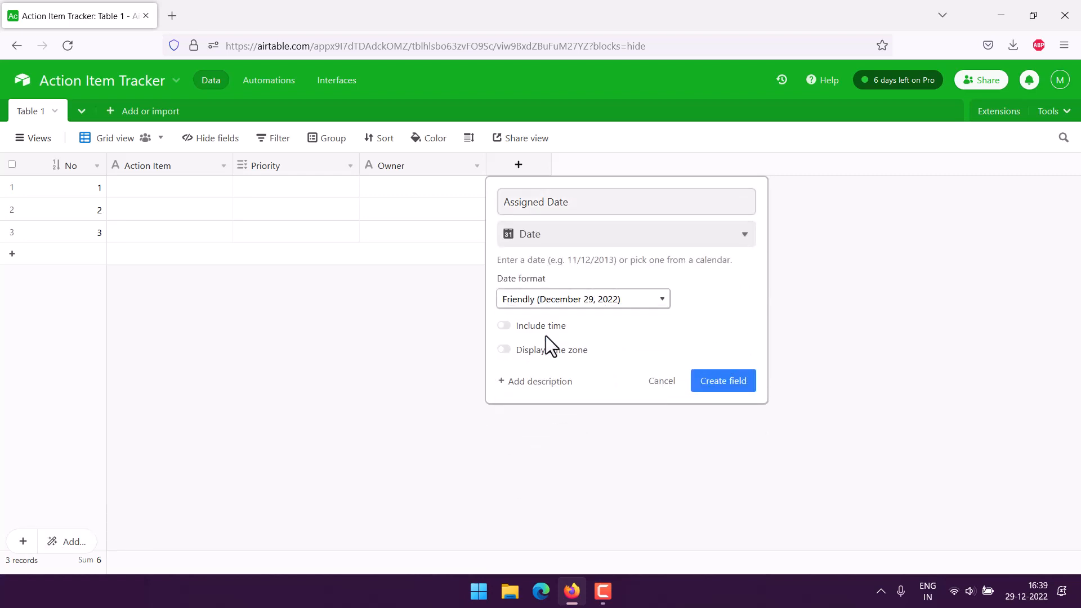
Include the time in 24 hour format for Assigned Date and create the field.
left_click(542, 328)
left_click(562, 370)
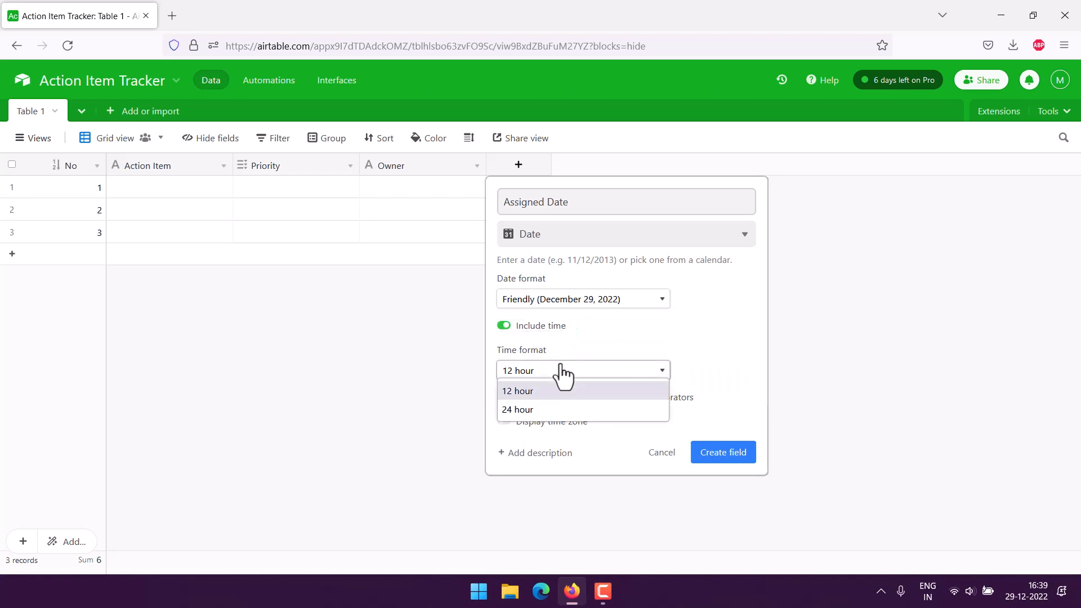
left_click(531, 409)
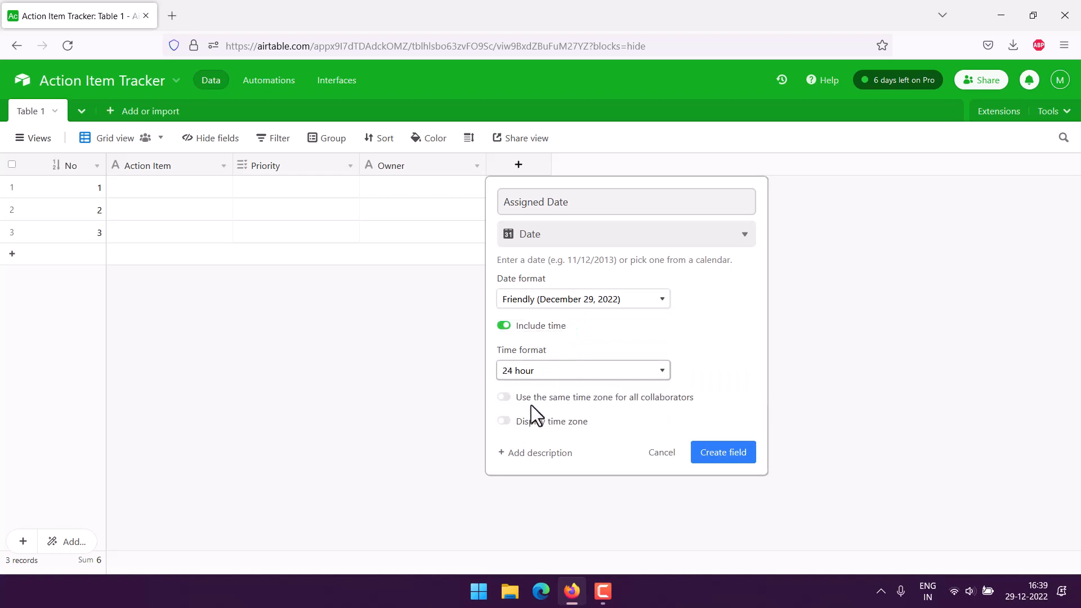
left_click(730, 452)
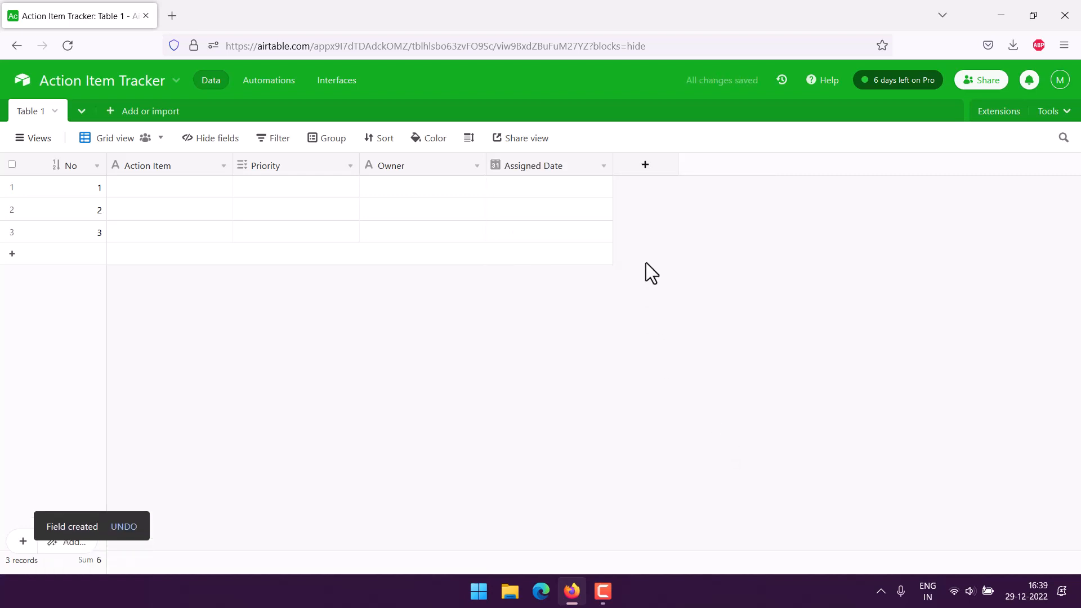
Set up a new field named Due Date with the Date type and the Friendly date format.
left_click(645, 164)
type("D")
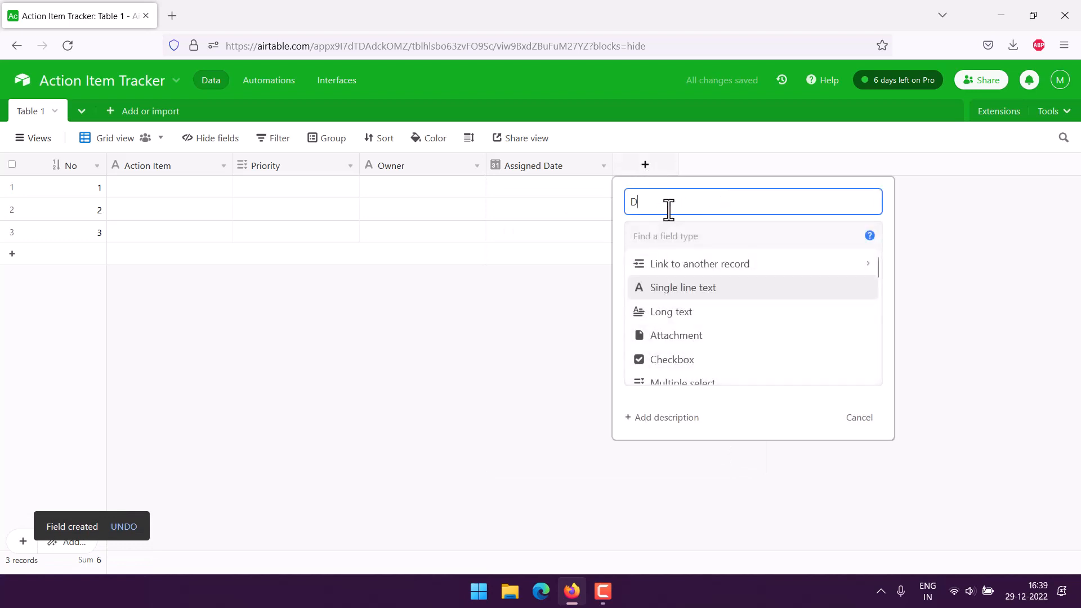
type("ue Date")
scroll(780, 318, "down", 5)
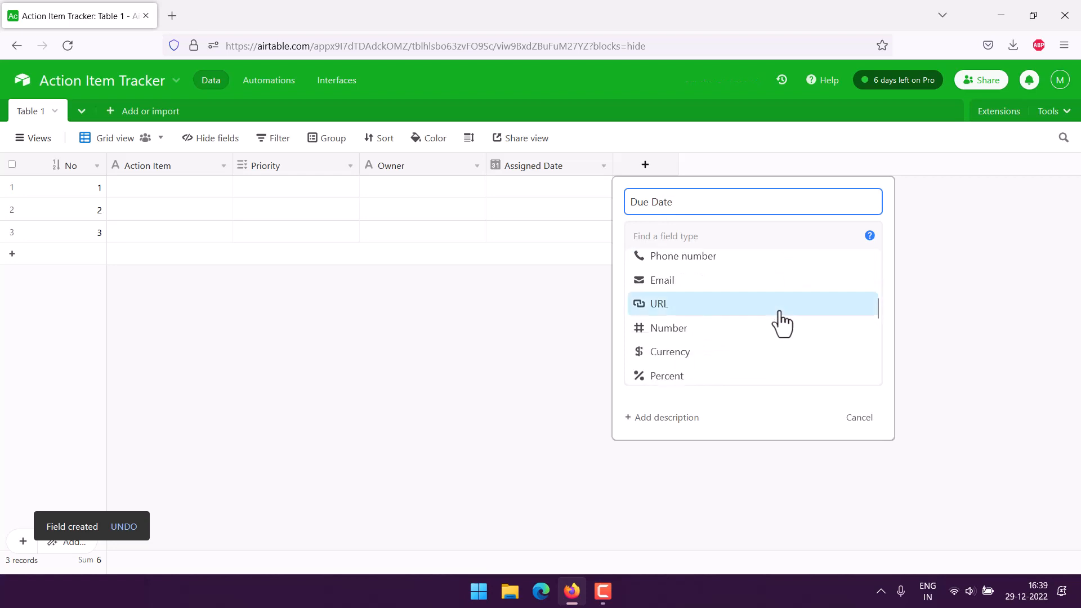
scroll(780, 318, "up", 3)
left_click(667, 308)
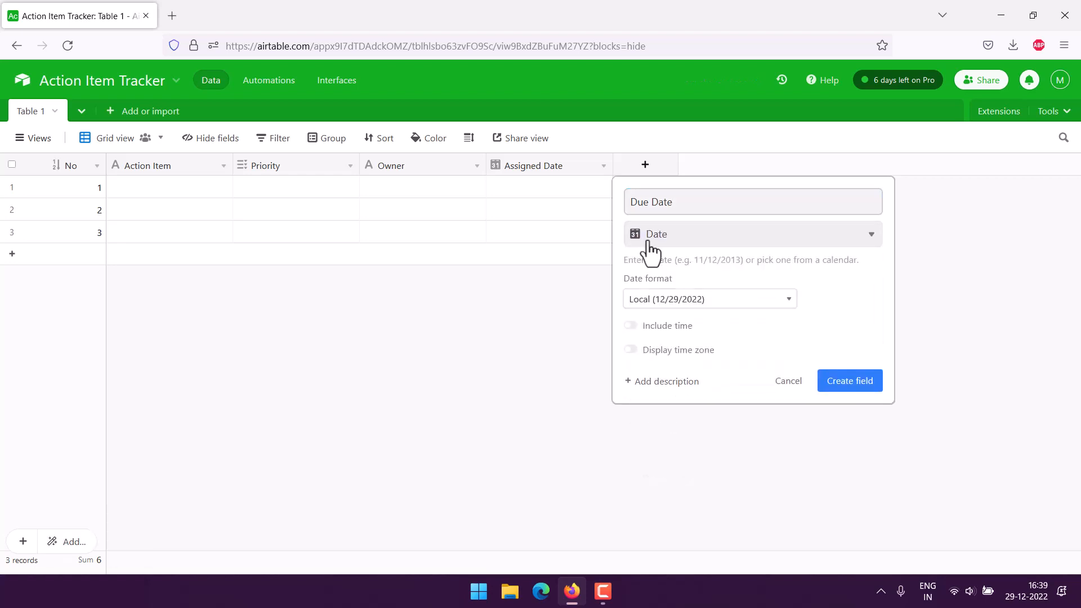
left_click(670, 296)
left_click(658, 338)
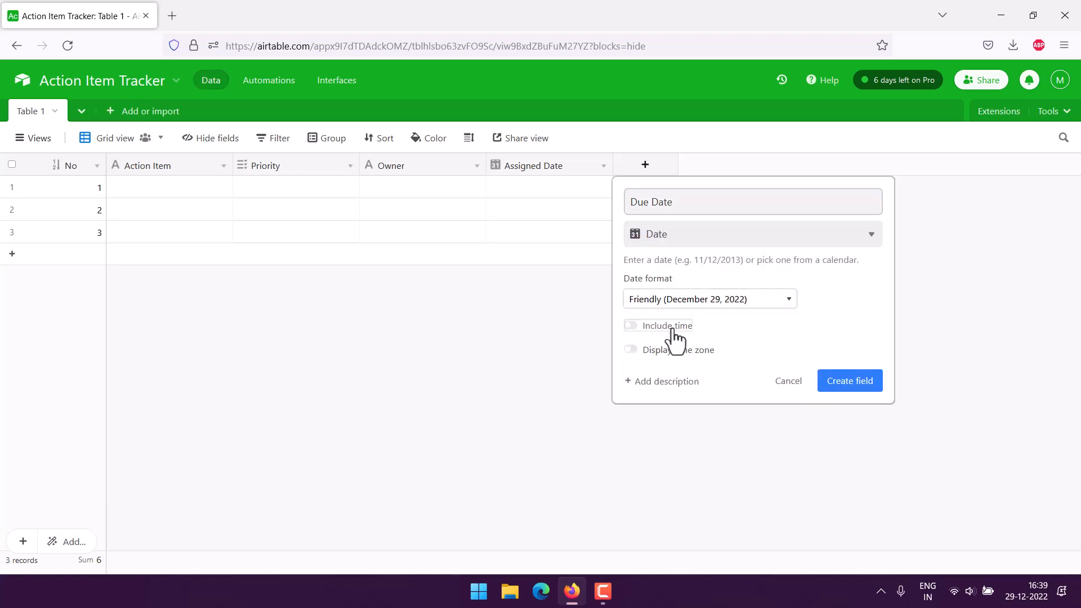
Include the time in 24 hour format for Due Date and create the field.
left_click(667, 326)
left_click(698, 371)
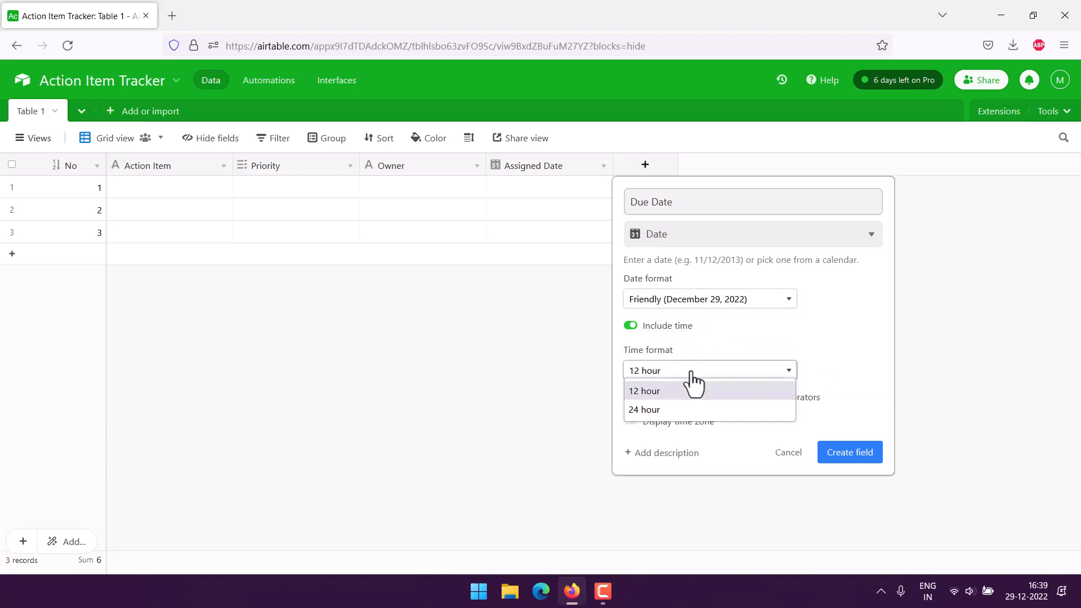
left_click(667, 408)
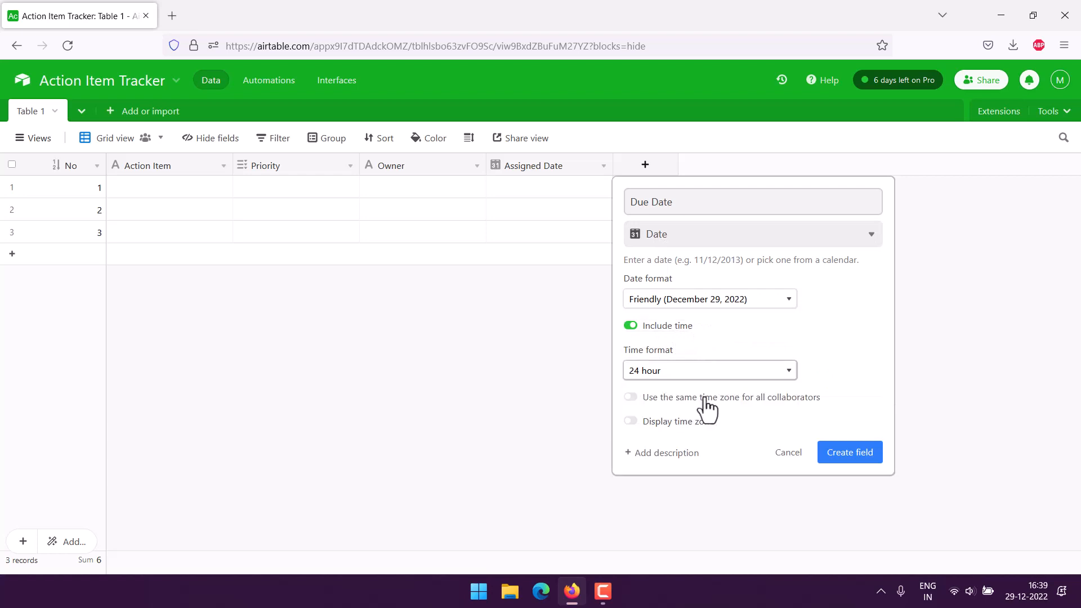
left_click(855, 455)
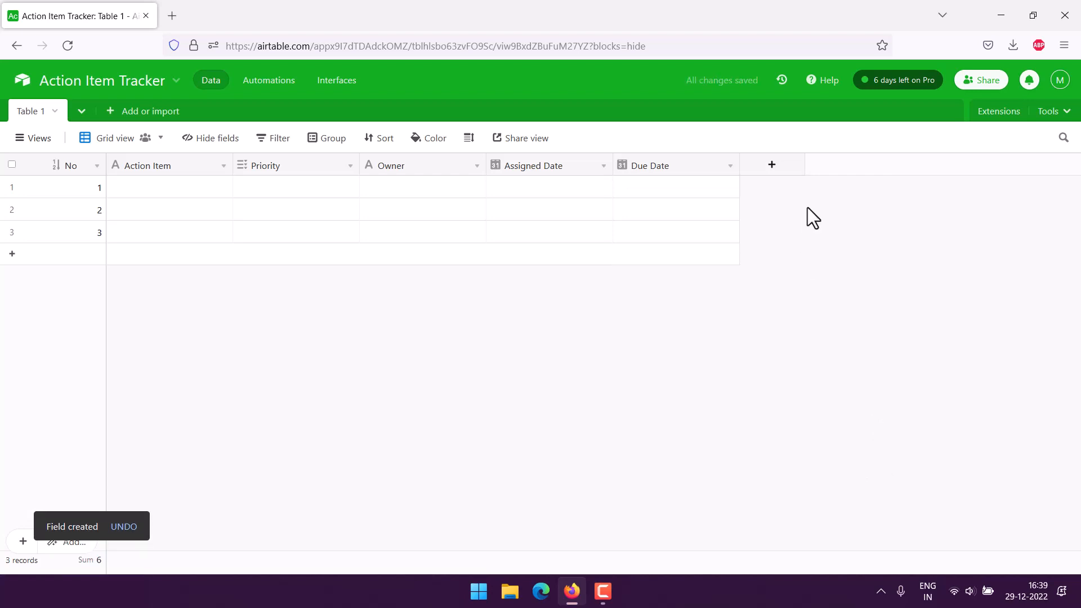
Set up a new field named Status with the Multiple select type after the Due Date field.
left_click(773, 165)
type("Status")
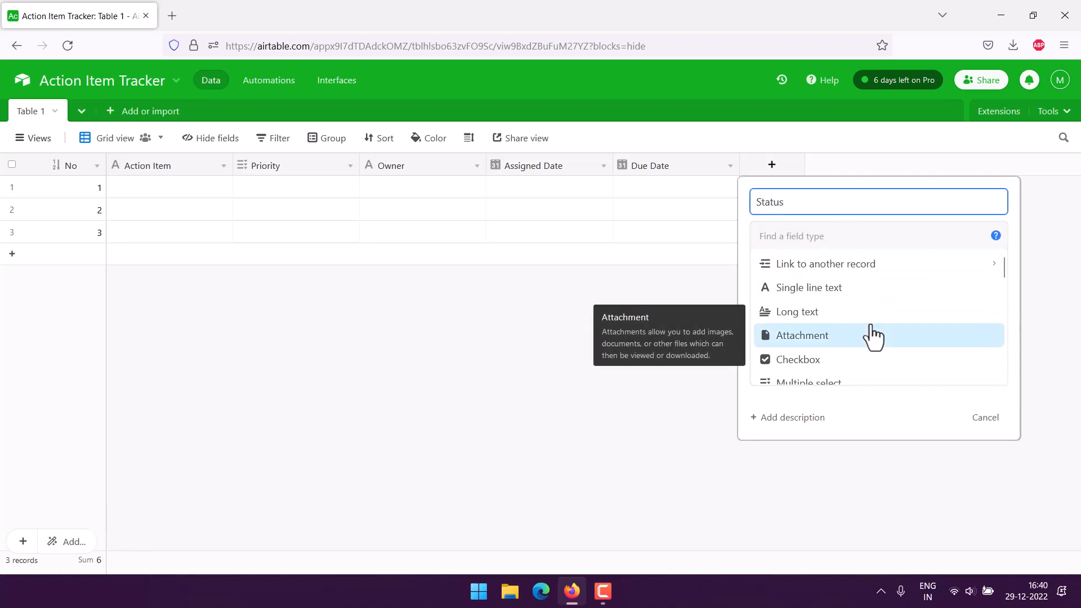
scroll(874, 336, "down", 2)
left_click(826, 311)
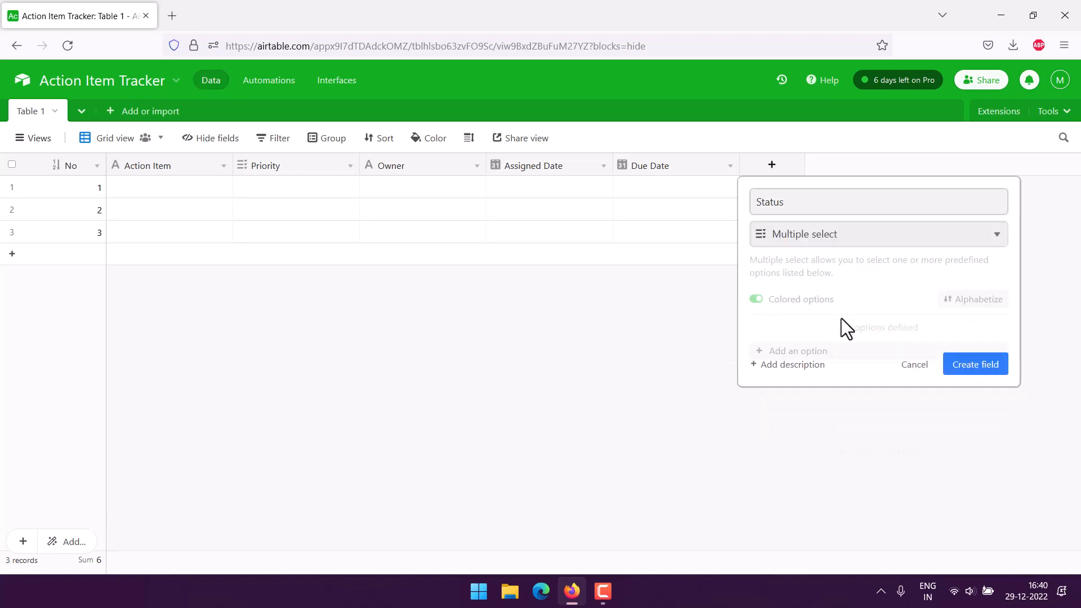
Define On Hold, Not Started and Pending as the first three Status options.
left_click(834, 349)
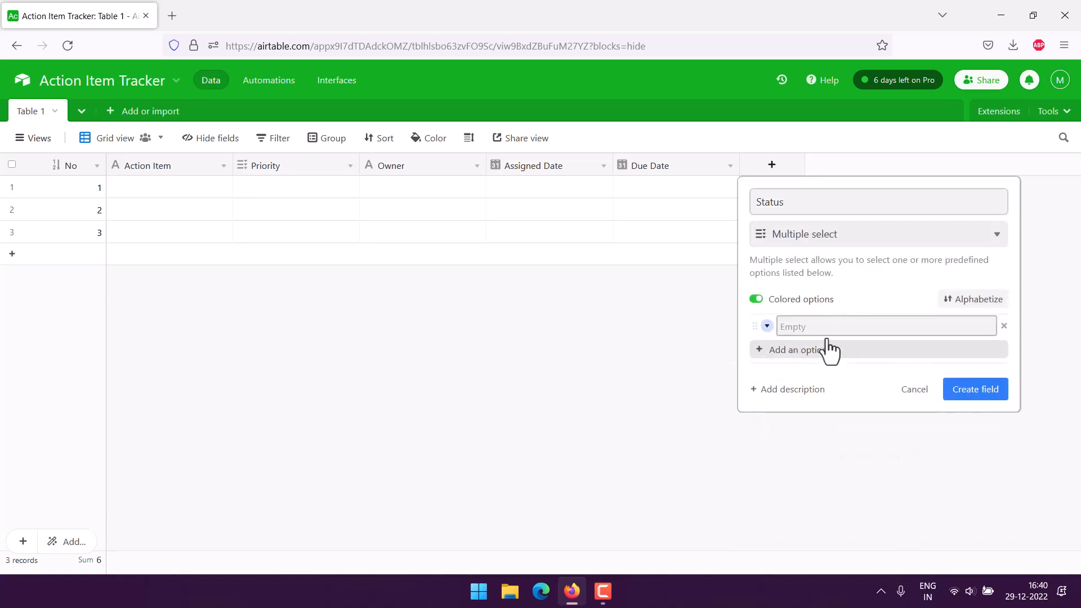
type("Hold")
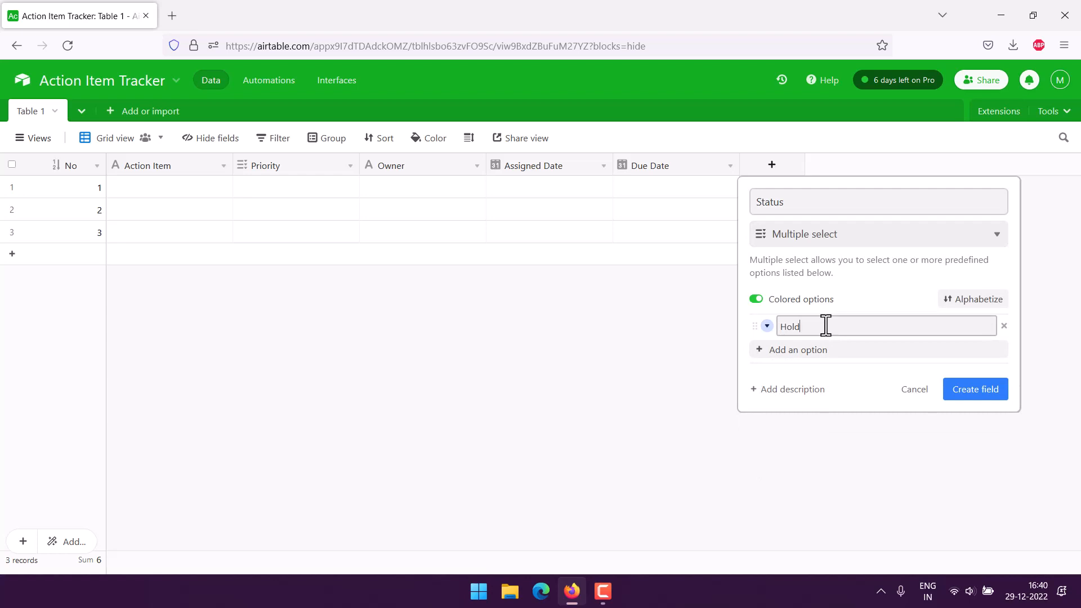
left_click_drag(825, 325, 774, 328)
type("On")
left_click(799, 349)
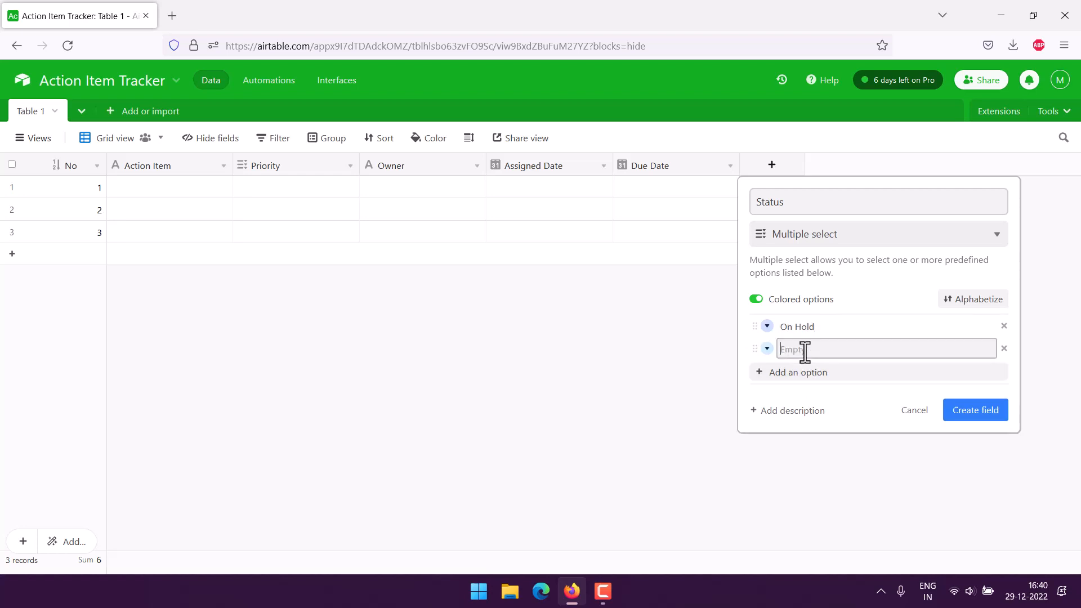
type("Not Started")
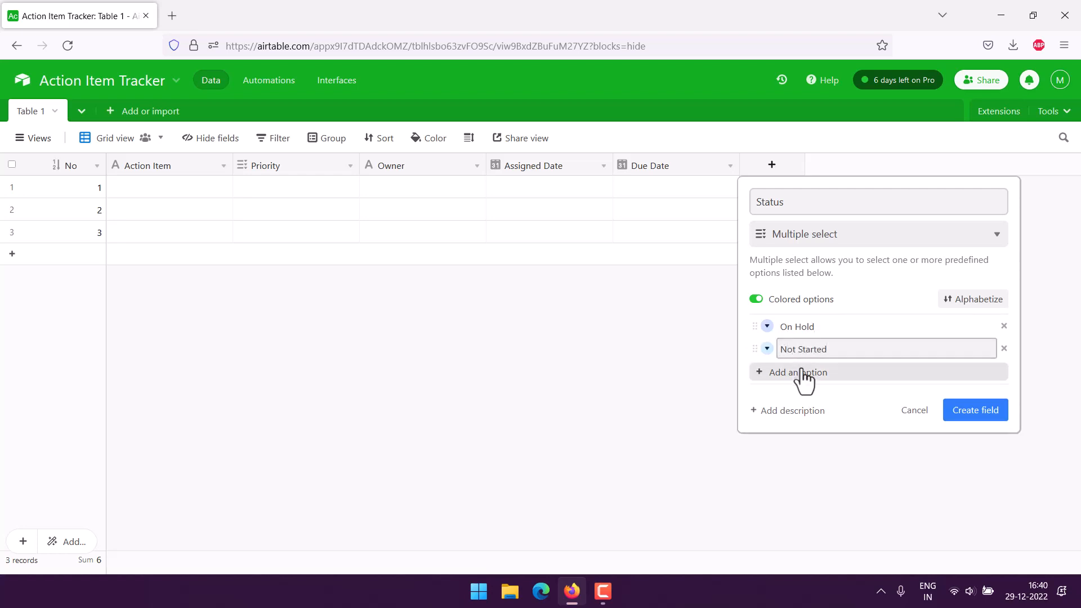
left_click(801, 373)
type("Pen")
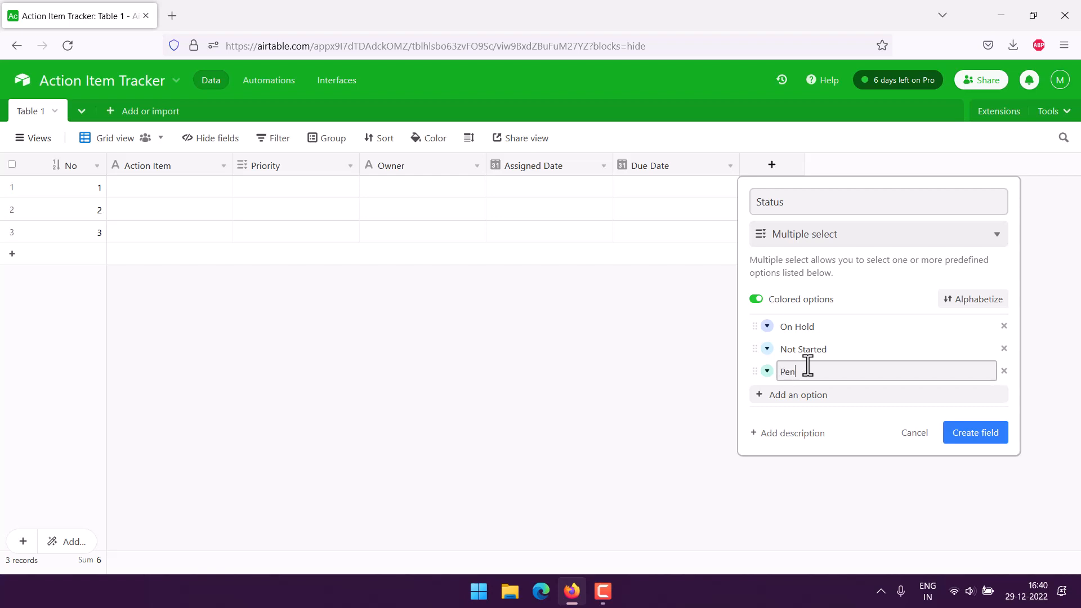
type("ding")
Add 25% and 50% to the Status options.
left_click(825, 394)
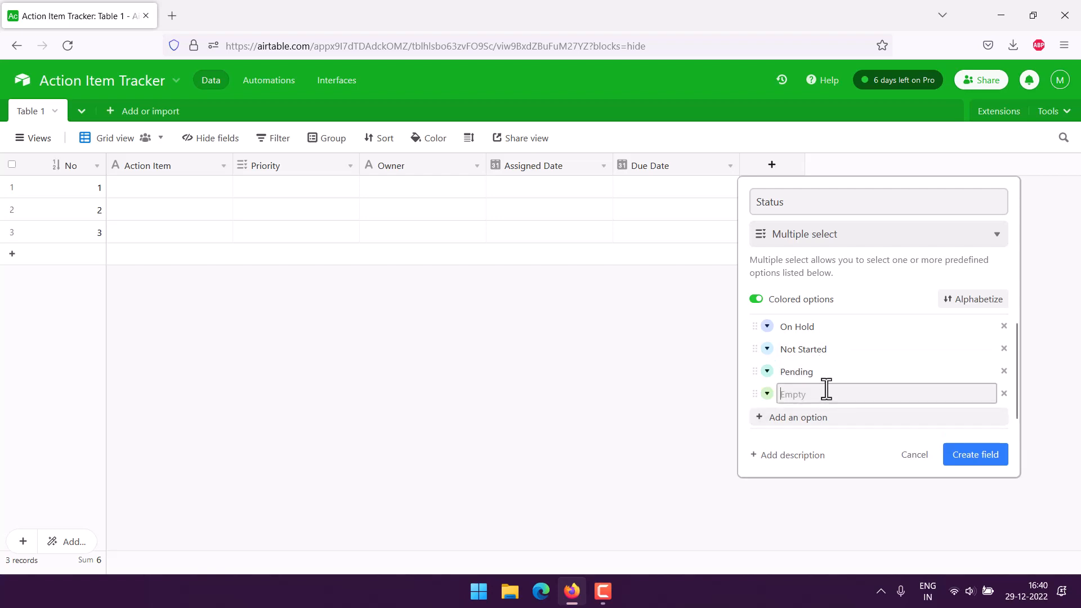
type("25")
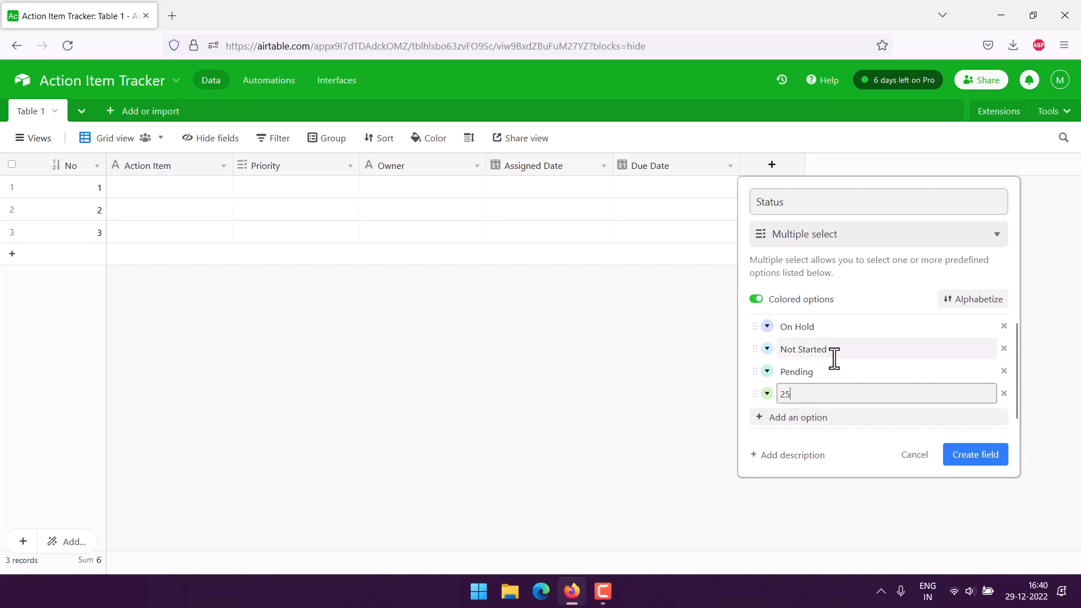
type("%")
left_click(826, 417)
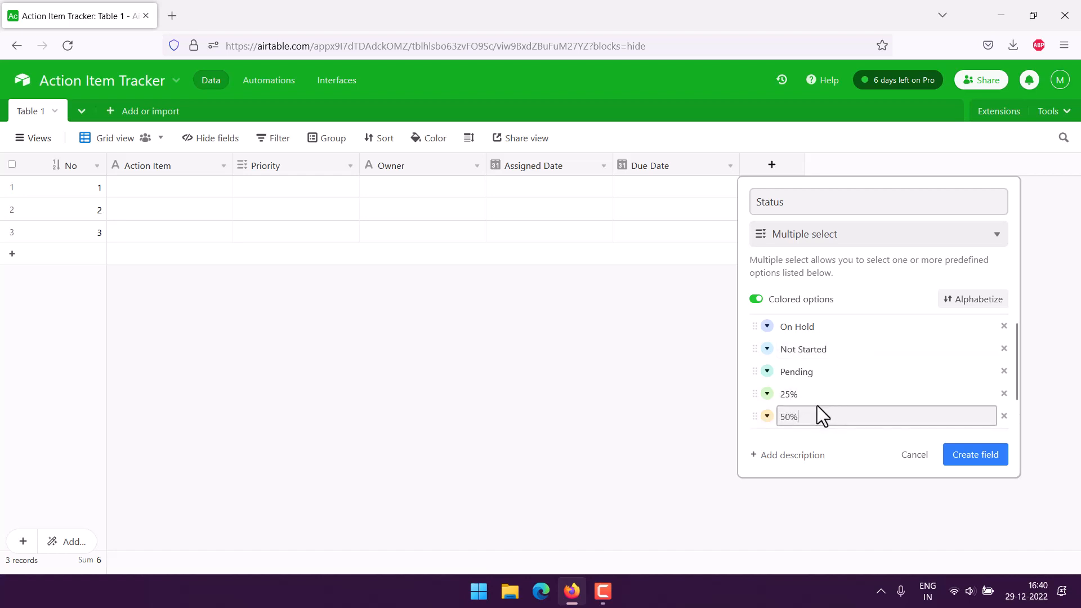
Add 75% and 100% as the last Status options and create the field.
scroll(827, 419, "down", 1)
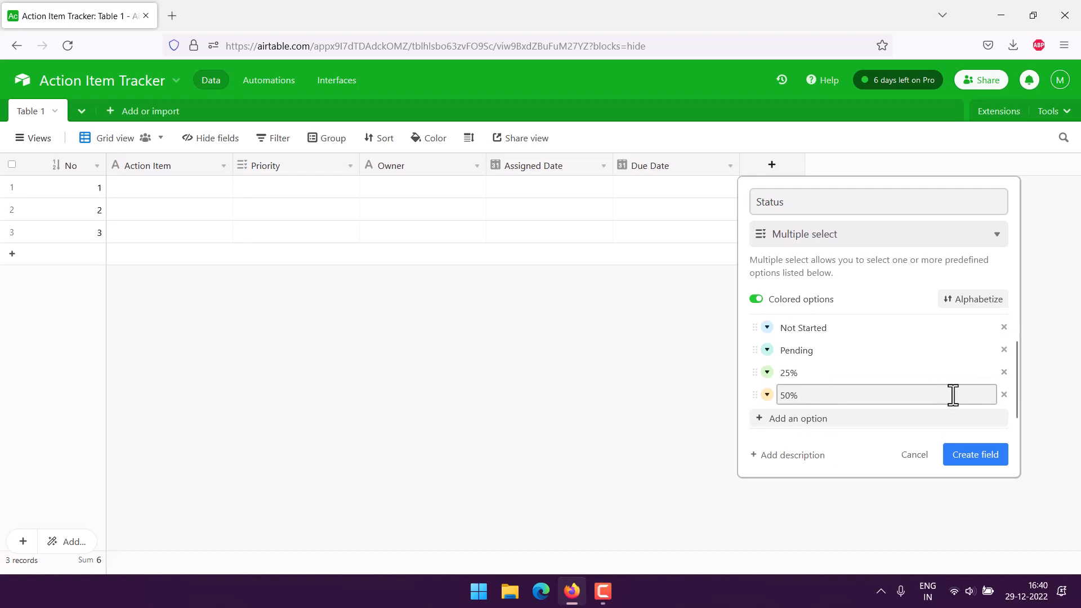
left_click(825, 418)
type("75")
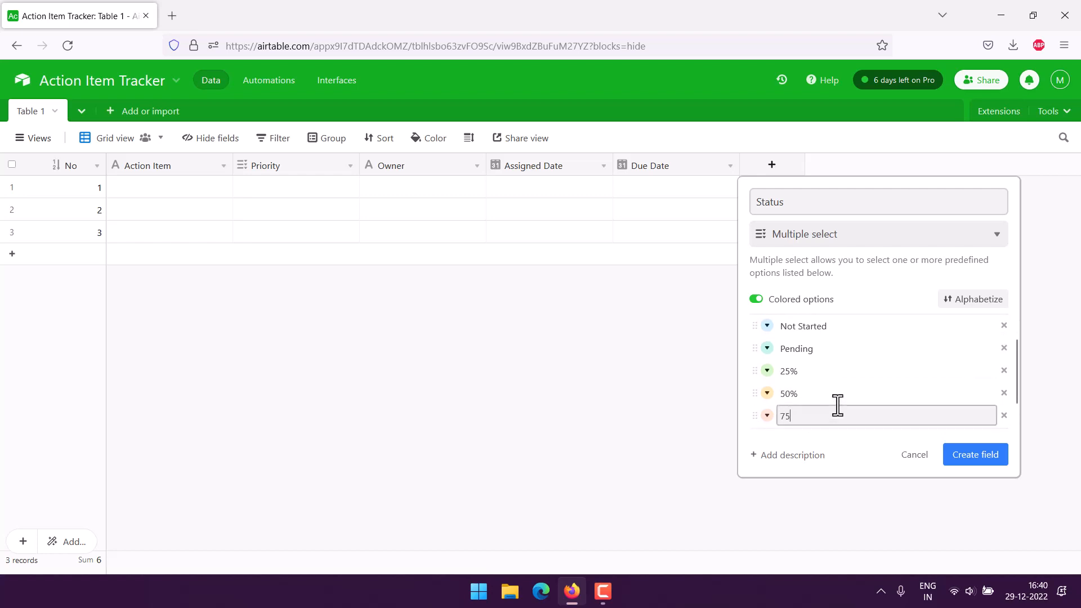
scroll(838, 414, "down", 1)
left_click(806, 420)
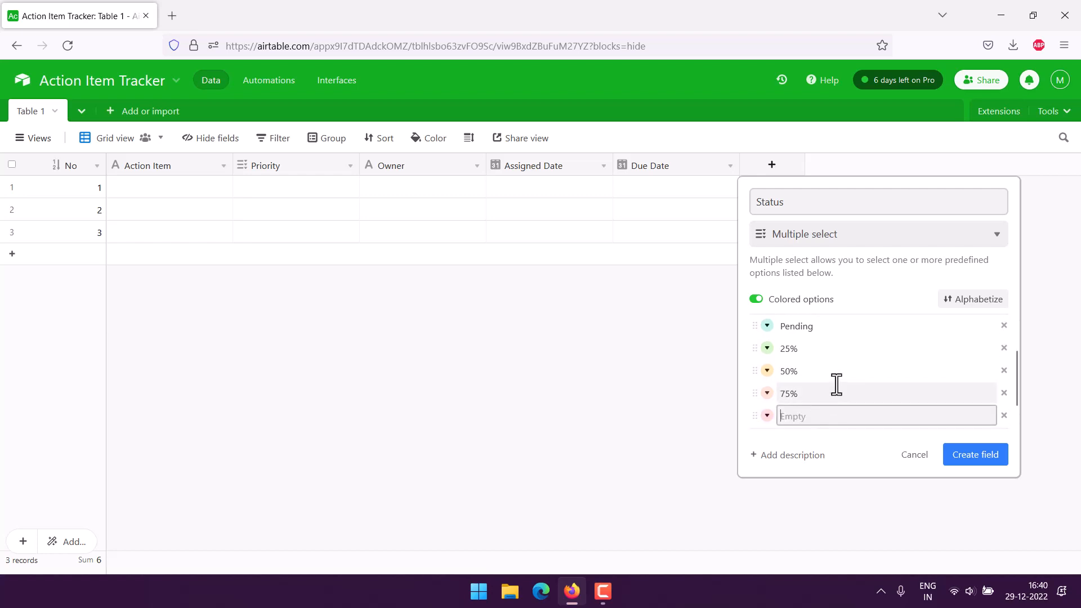
type("100")
left_click(902, 290)
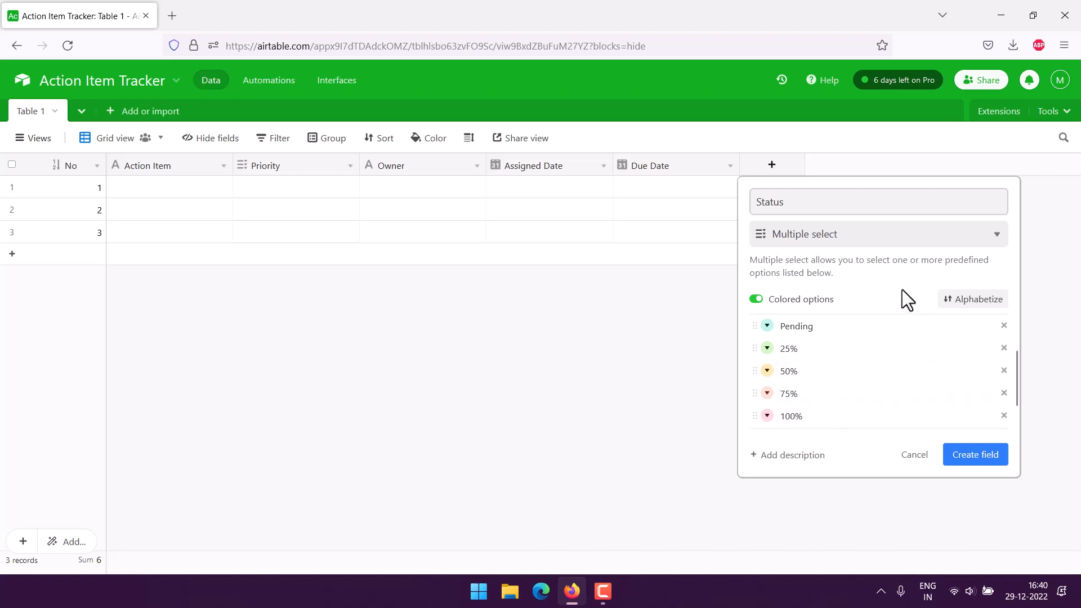
scroll(900, 359, "down", 1)
scroll(901, 359, "up", 3)
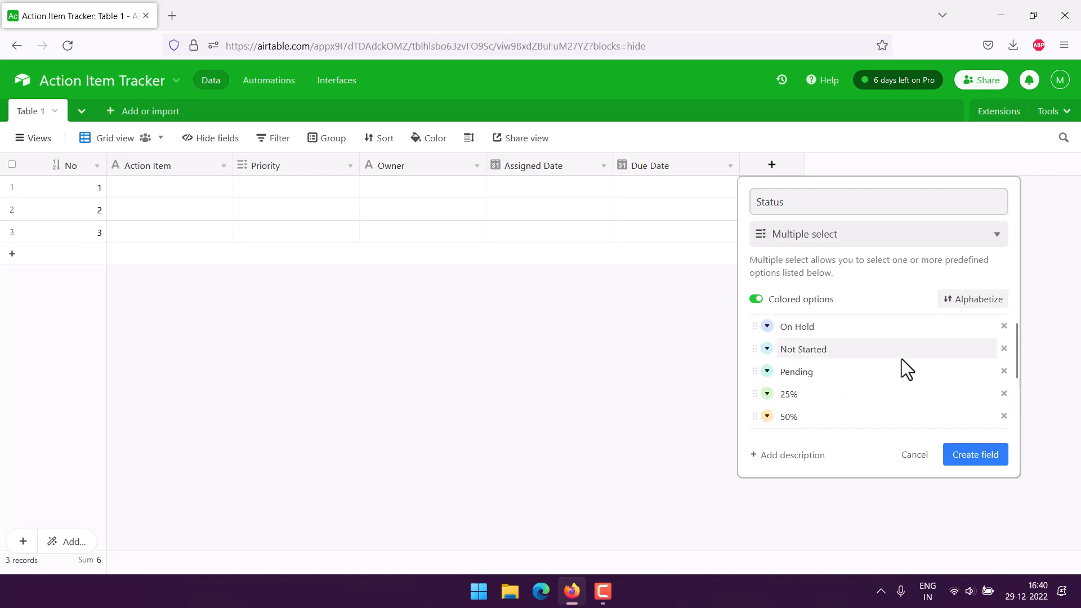
left_click(969, 456)
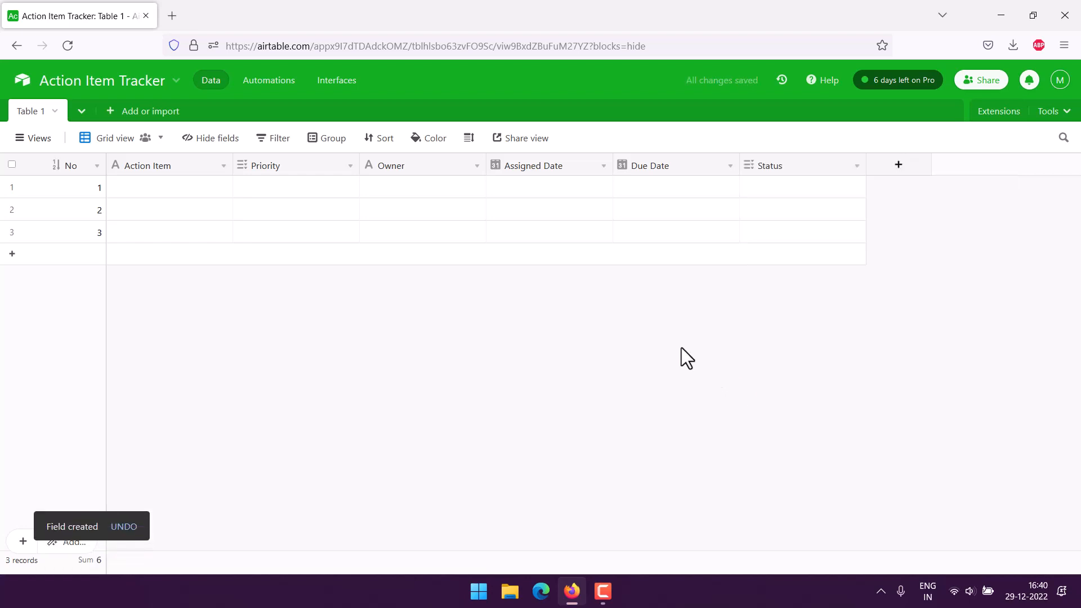
Create a Long text field named Notes after the Status field.
left_click(899, 165)
type("Notes")
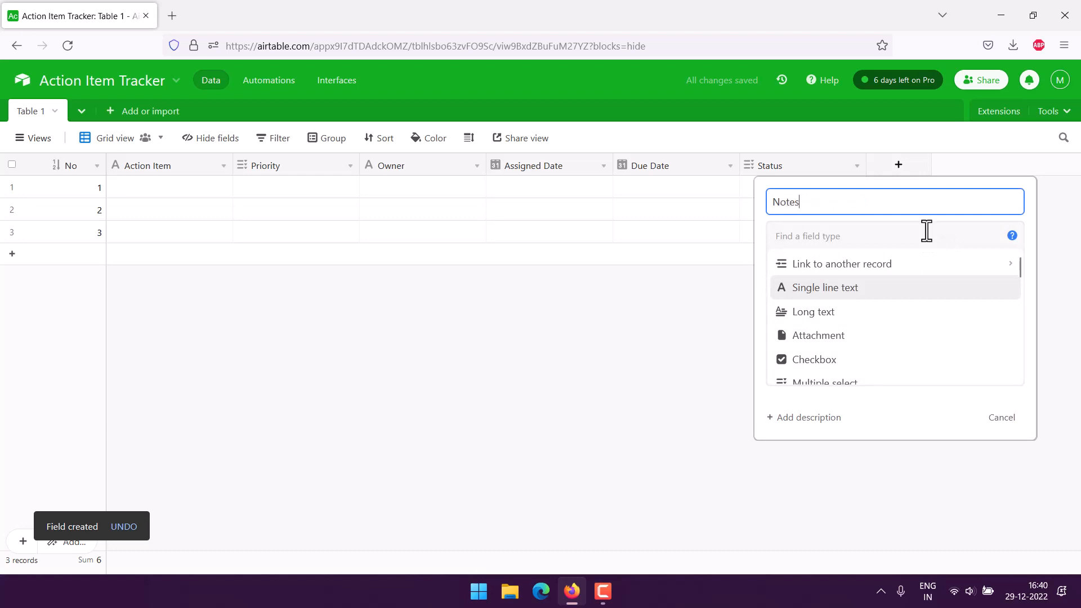
left_click(835, 311)
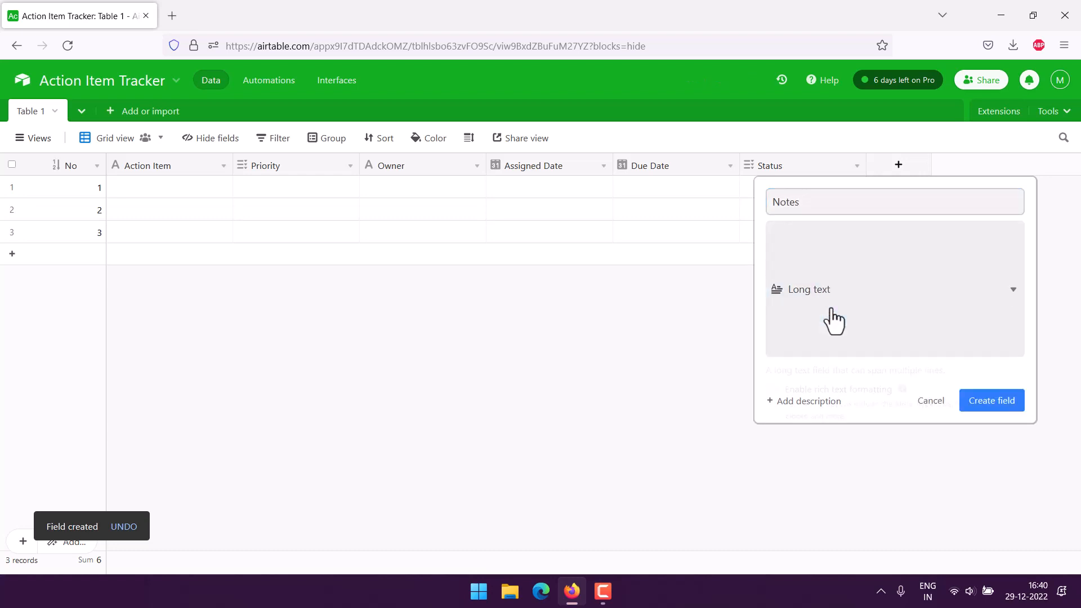
left_click(1011, 347)
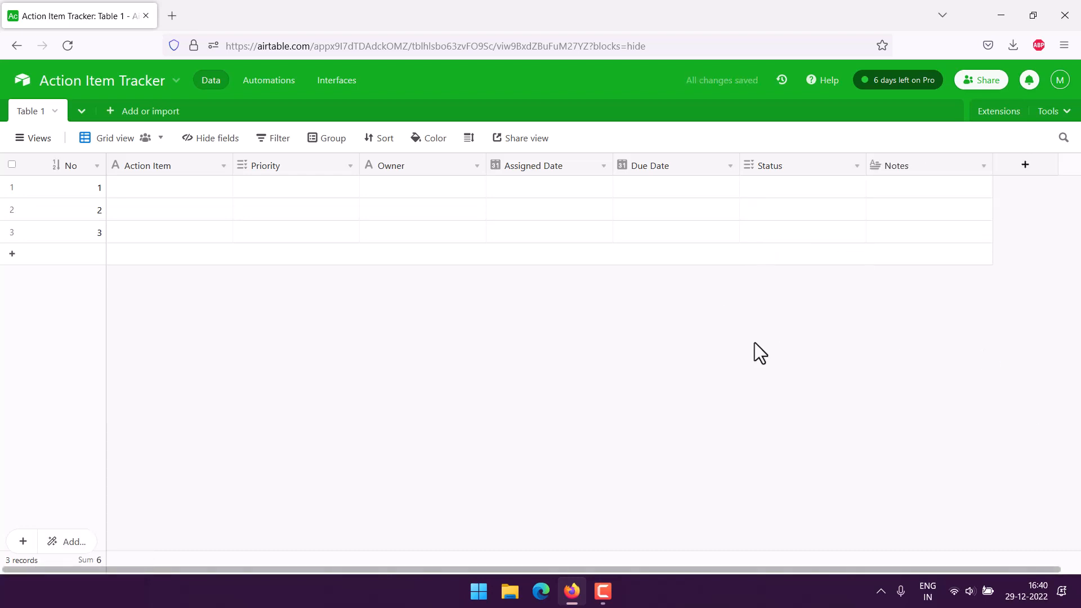
Enter Clean the Floor as the first record's action item and set its priority to Medium.
left_click(163, 191)
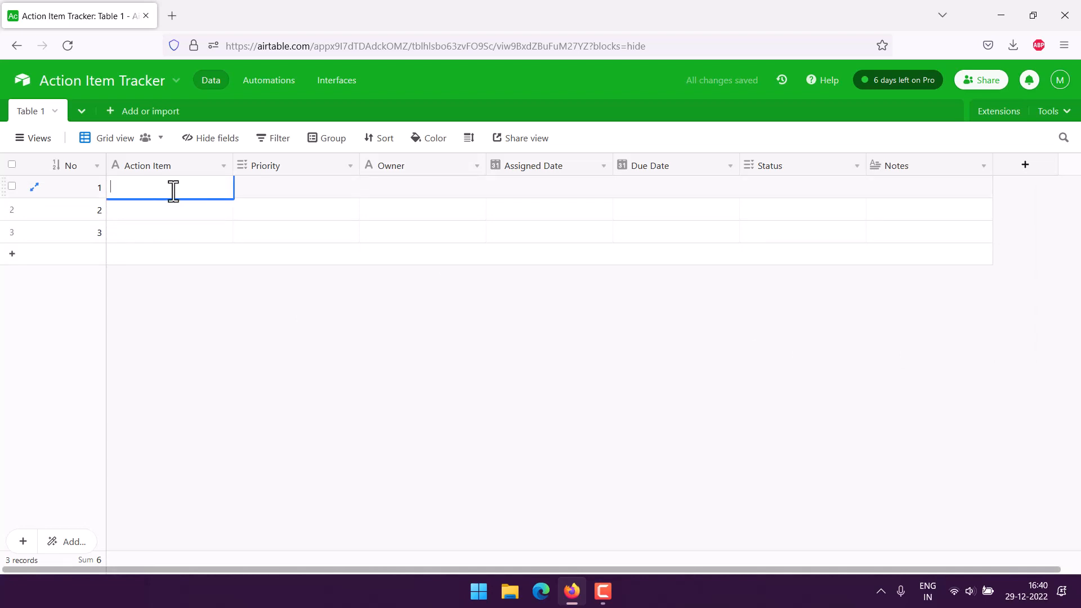
type("Clean the Floor")
left_click(251, 189)
left_click(349, 190)
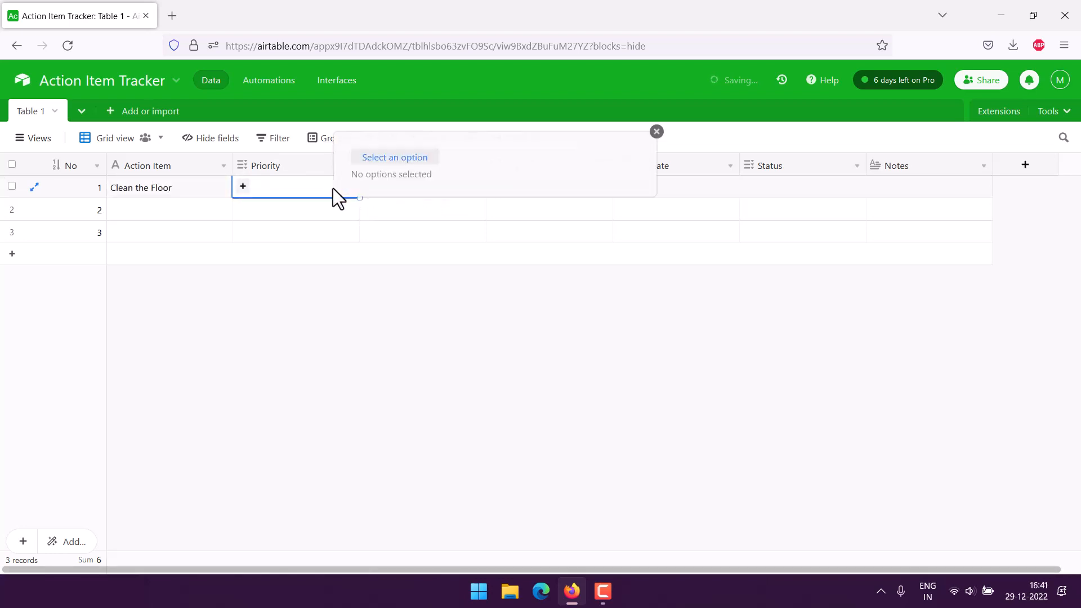
left_click(423, 159)
left_click(389, 210)
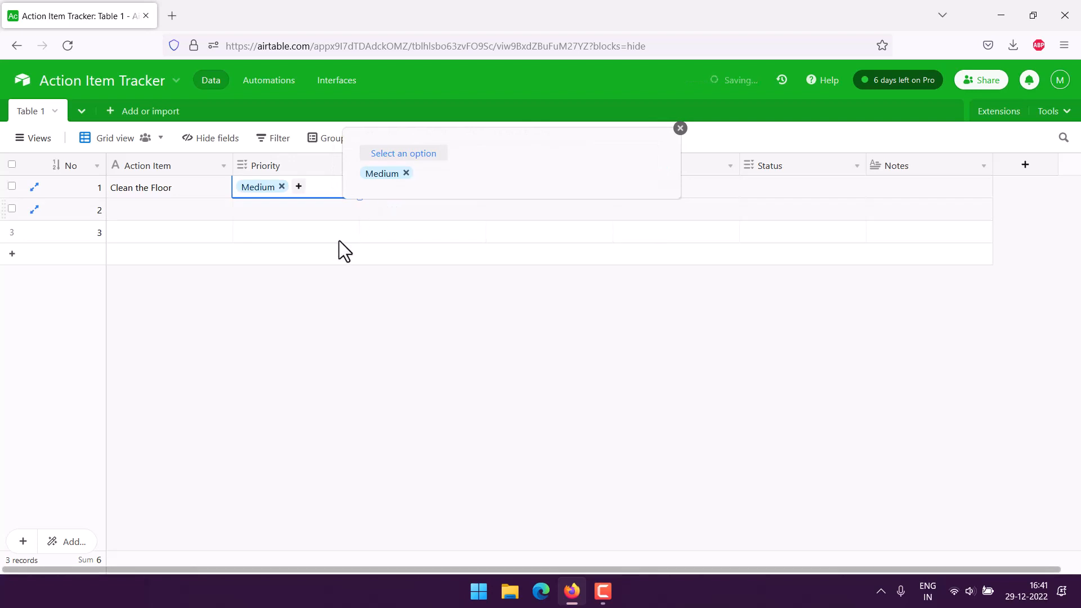
Enter the owner's full name in the Clean the Floor record.
key("Escape")
left_click(395, 189)
left_click(396, 188)
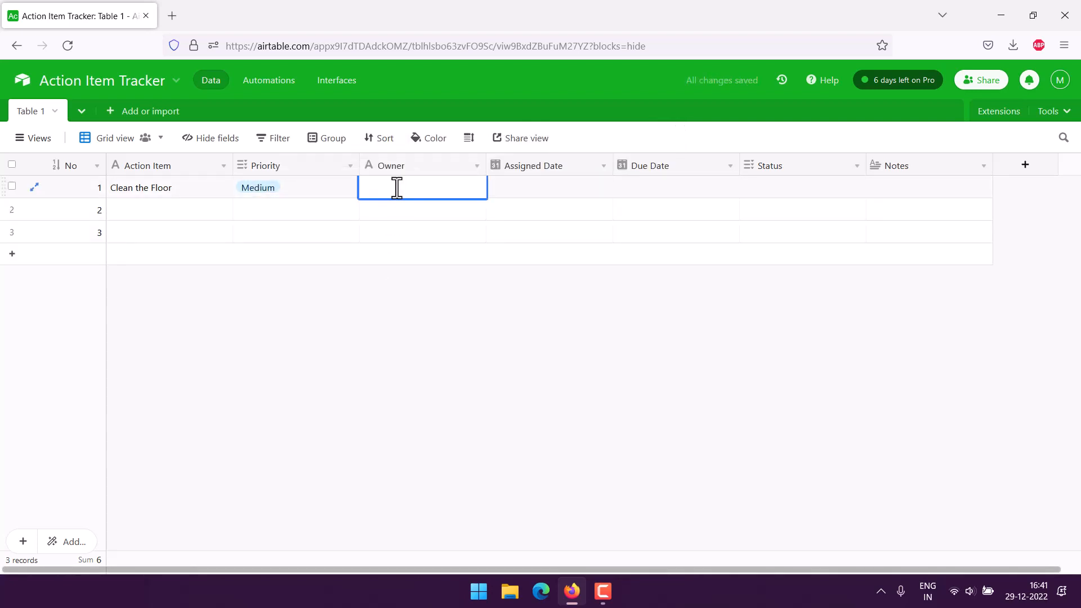
type("Jake Robins")
Set the first record's assigned date to December 30, 2022 and its due date to December 31, 2022.
left_click(512, 186)
left_click(513, 187)
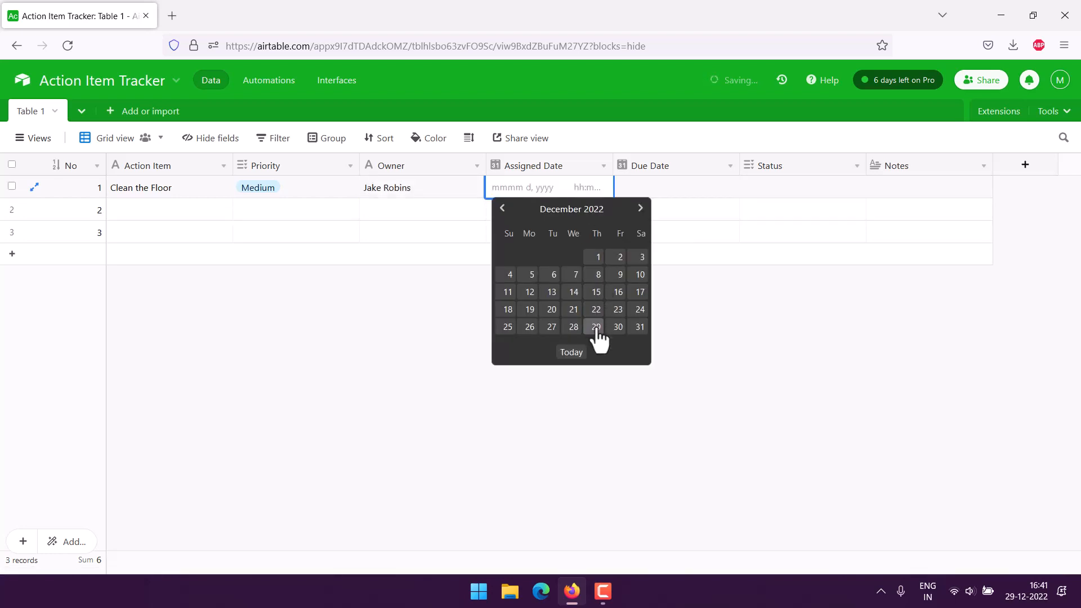
left_click(617, 328)
left_click(663, 184)
left_click(663, 183)
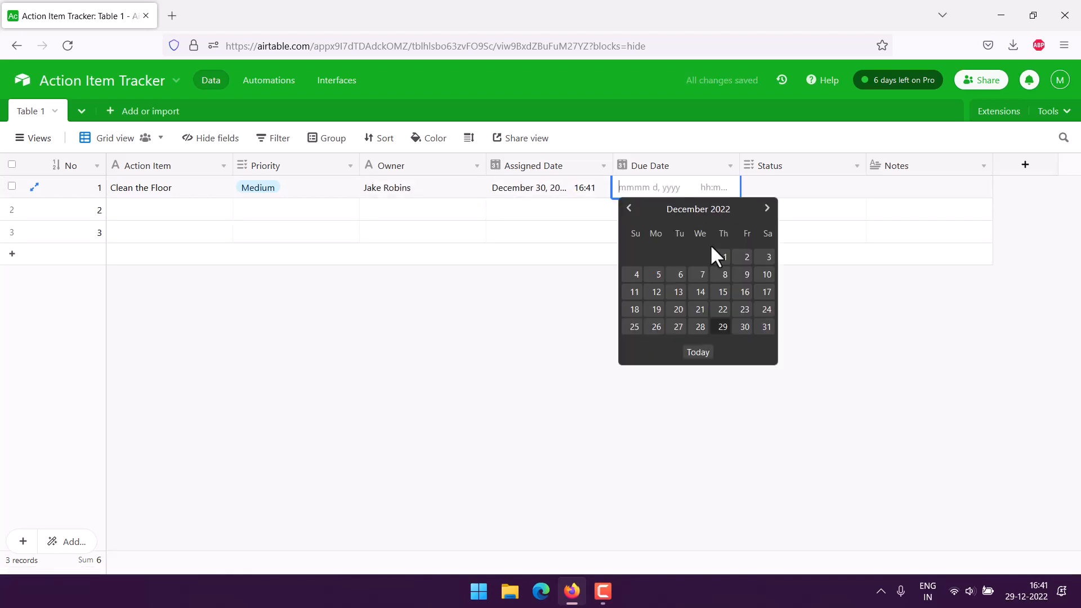
left_click(765, 328)
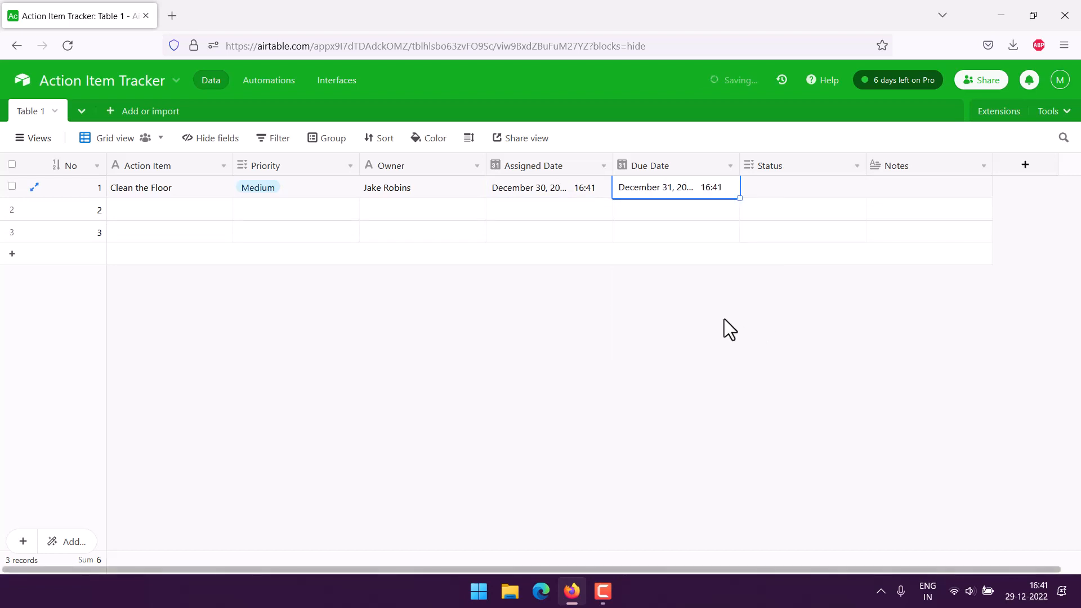
Set the first record's status to Not Started.
left_click(755, 195)
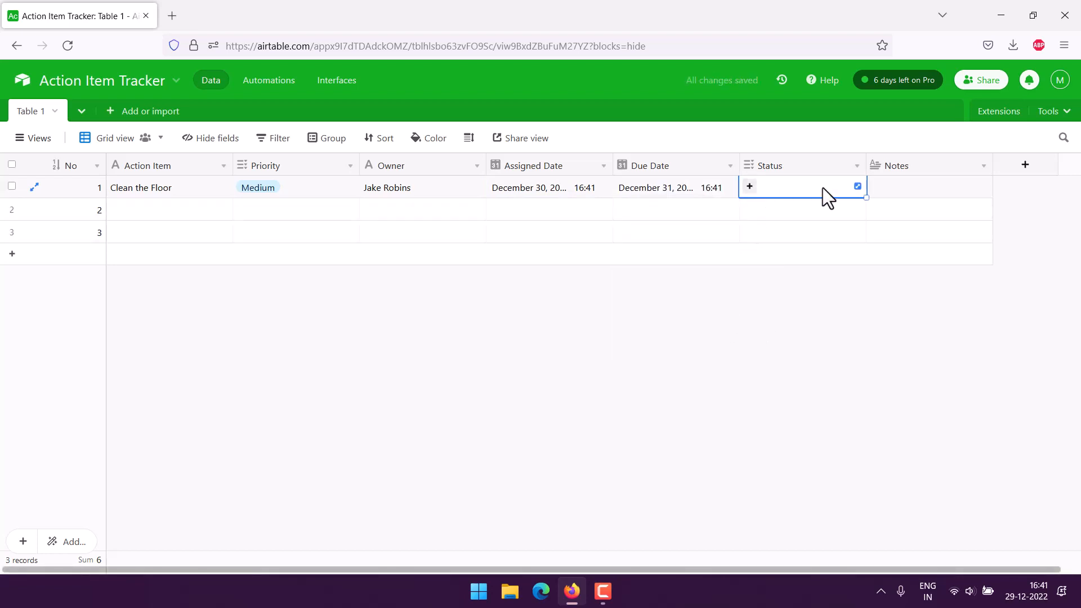
left_click(857, 187)
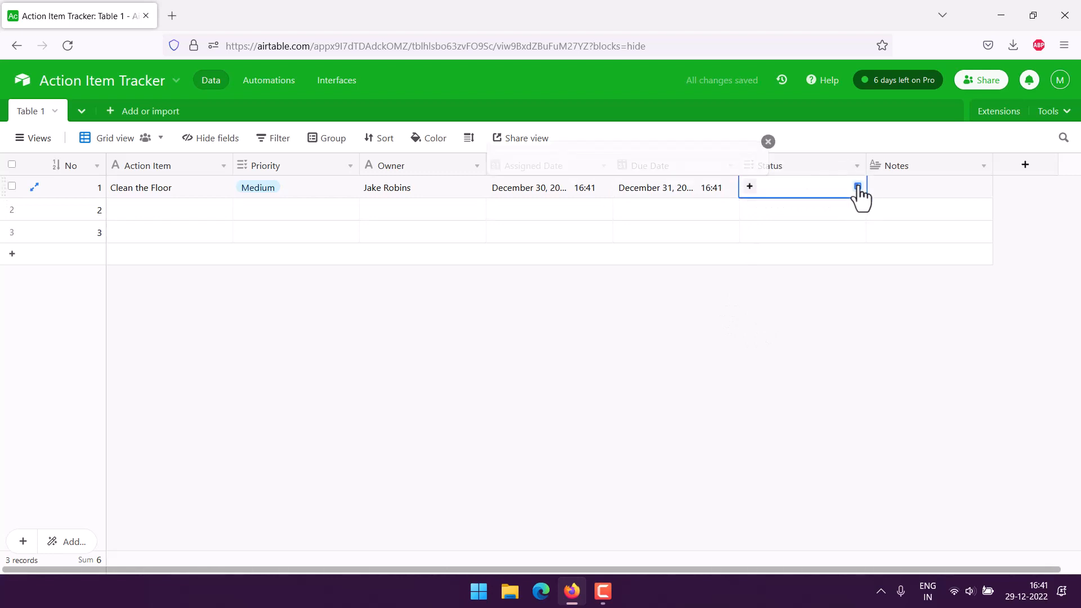
left_click(434, 161)
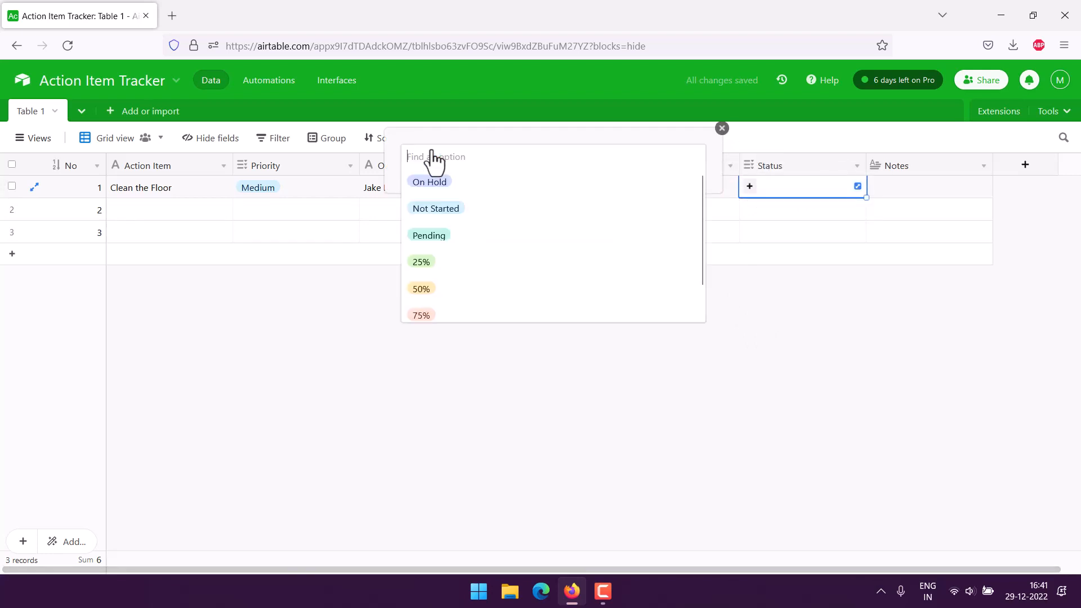
left_click(440, 210)
left_click(670, 303)
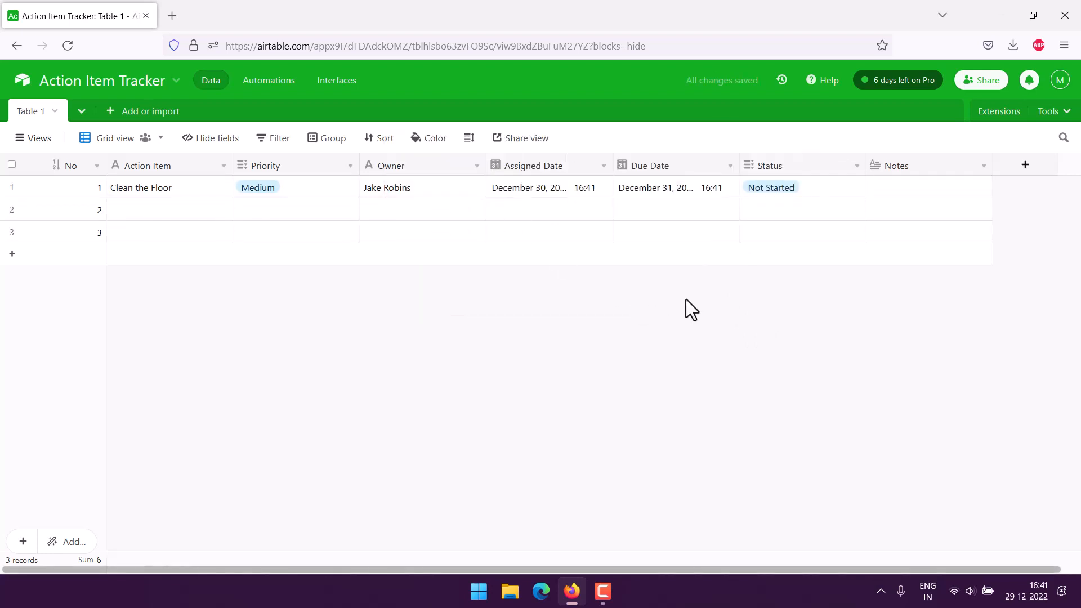
Enter "Assigned to one person" in the first record's Notes field.
left_click(894, 188)
left_click(895, 186)
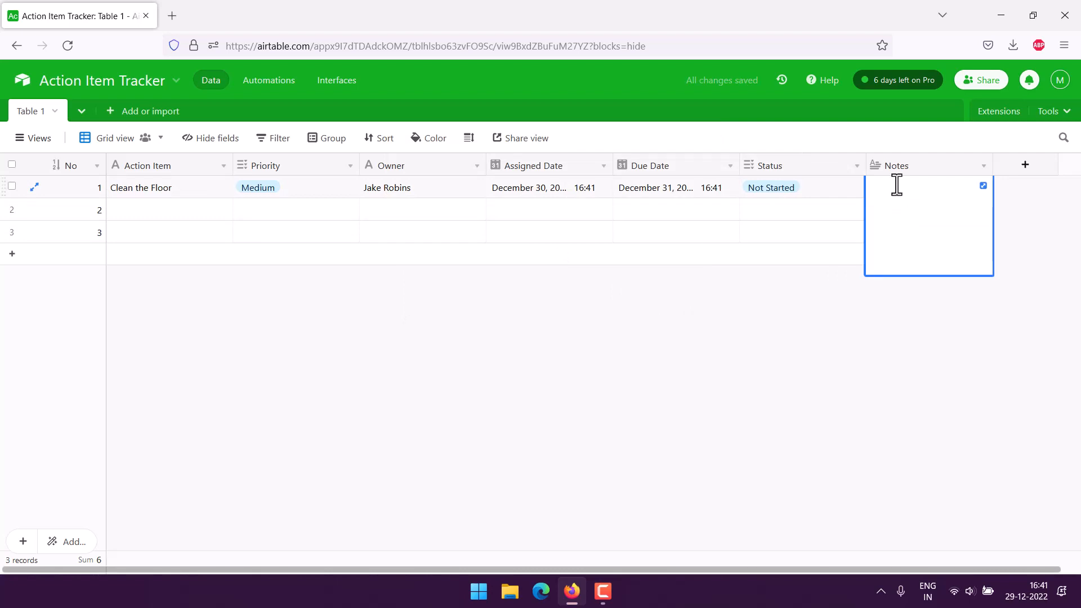
type("Assigned to one person")
left_click(832, 308)
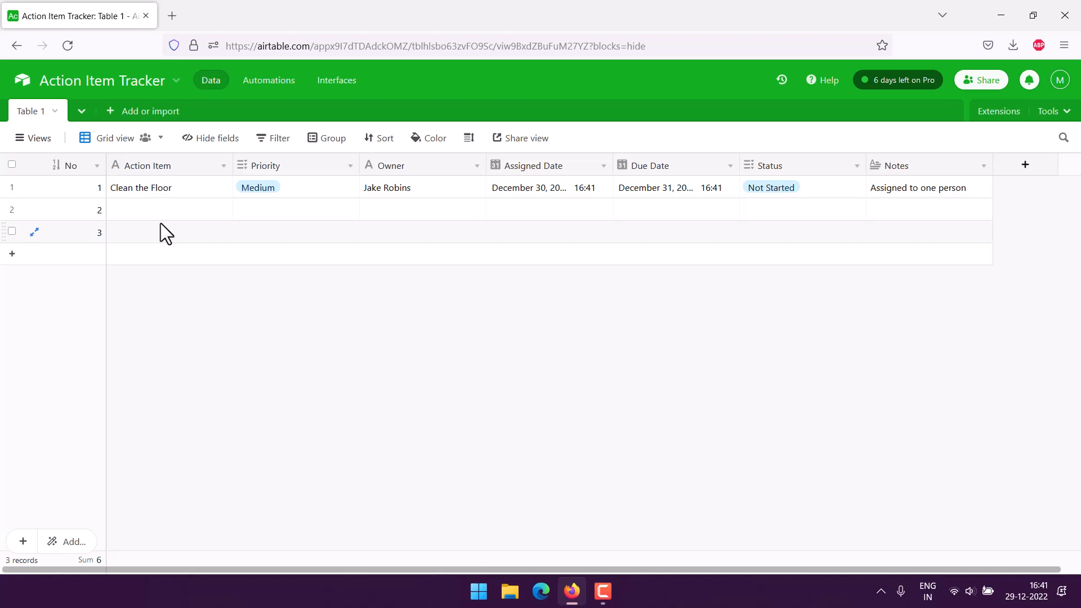
Create a personal form view named Action Item Tracker.
left_click(20, 141)
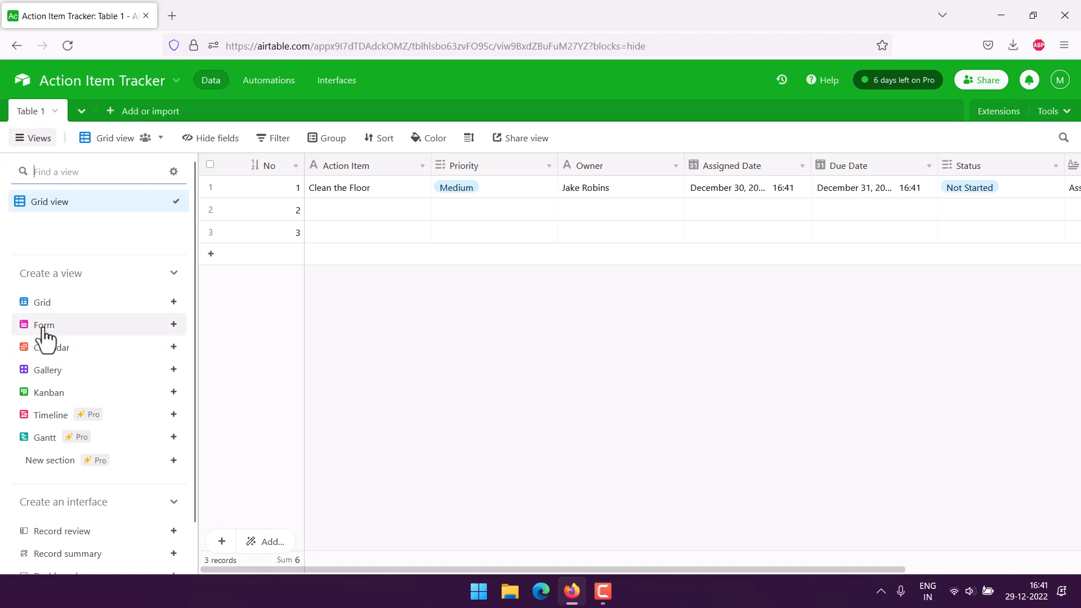
left_click(147, 331)
left_click_drag(271, 341, 140, 337)
type("Action I")
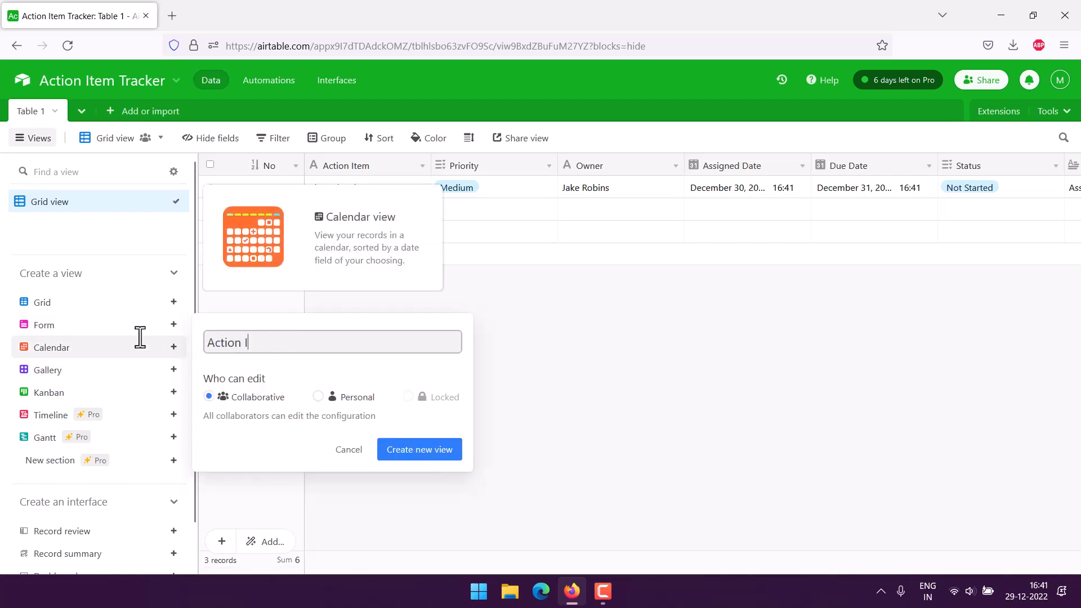
type("tem Tracker")
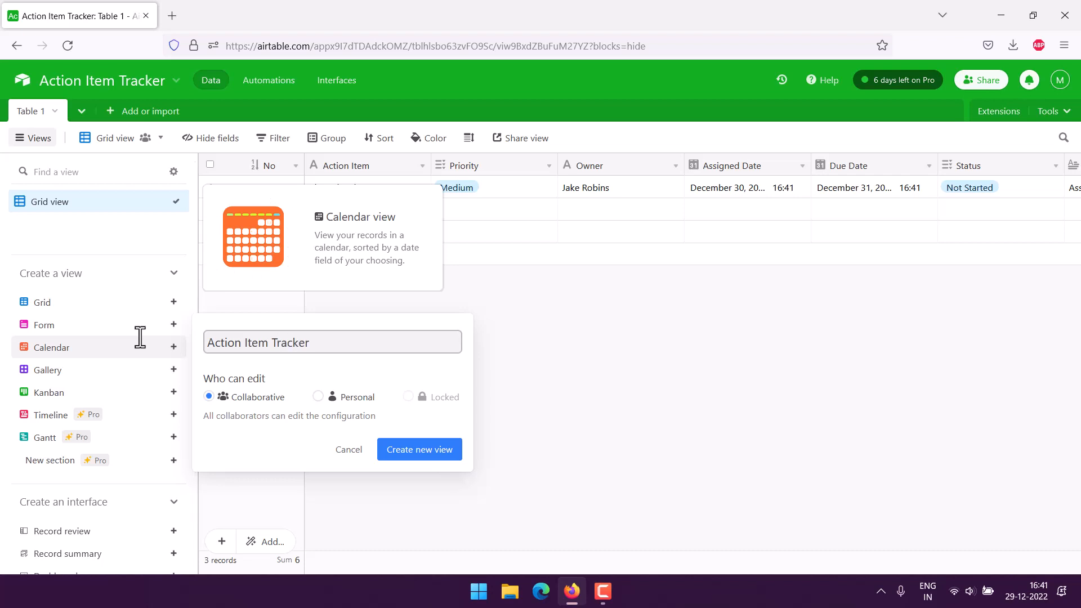
left_click(318, 397)
left_click(396, 449)
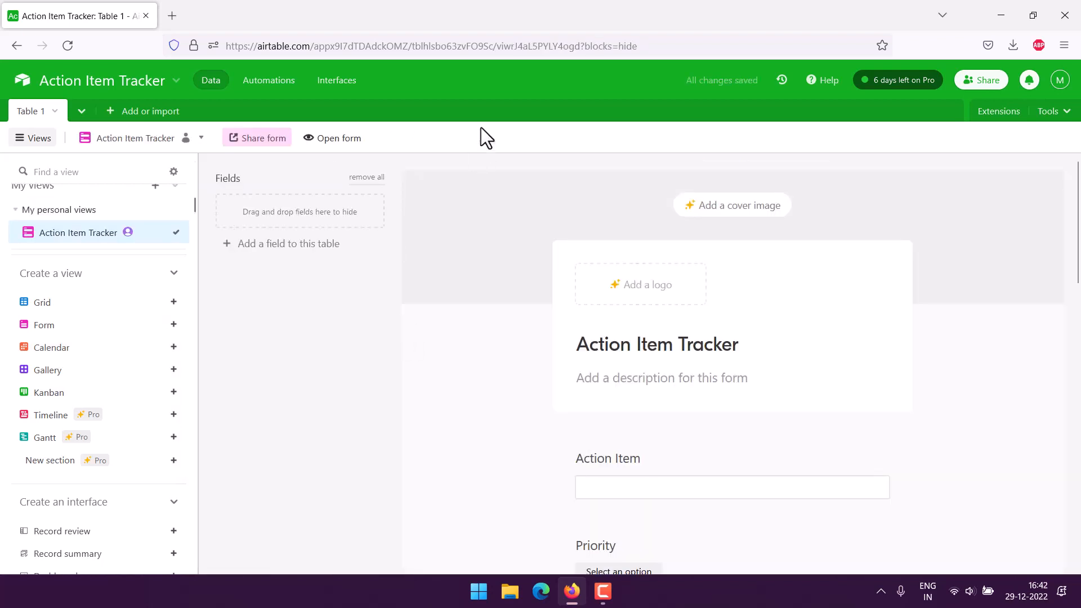
Hide the list of views, look through the form's fields and open the live form.
left_click(32, 139)
scroll(428, 349, "down", 3)
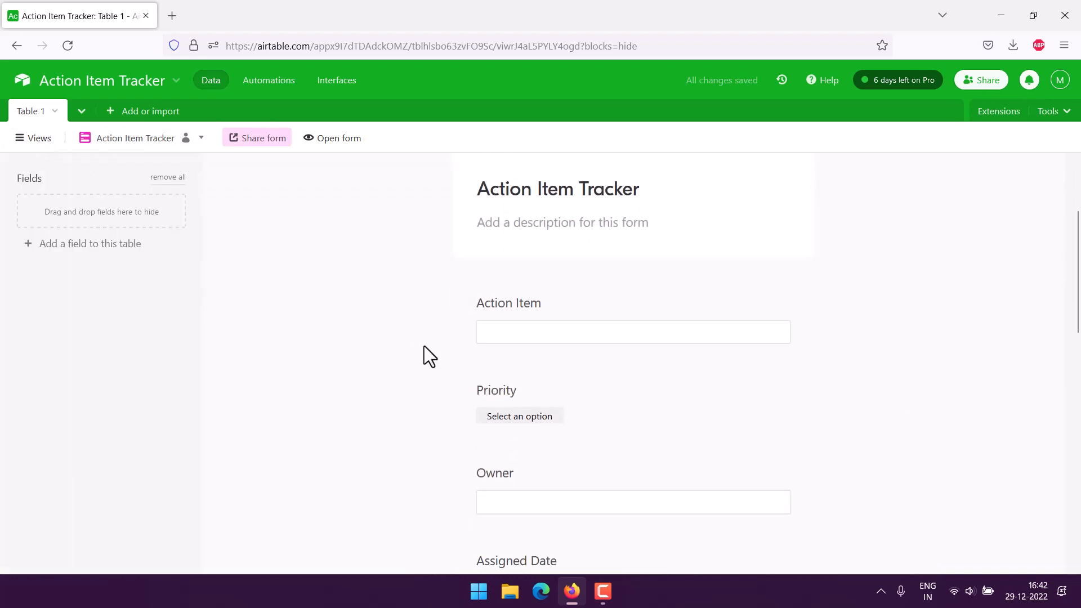
scroll(424, 346, "down", 6)
scroll(423, 345, "down", 3)
scroll(423, 343, "up", 10)
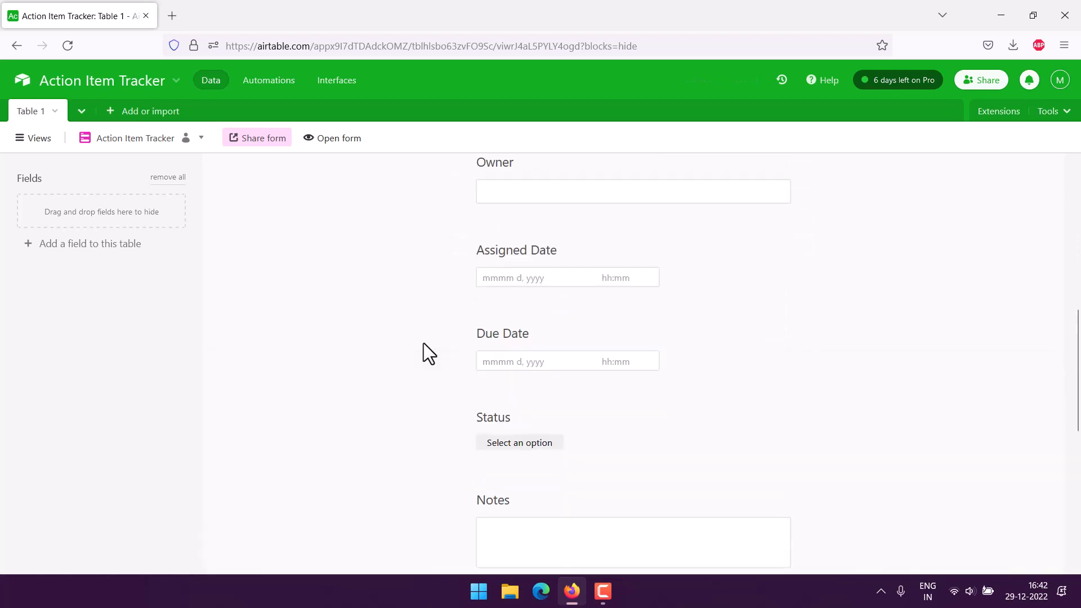
scroll(424, 343, "up", 2)
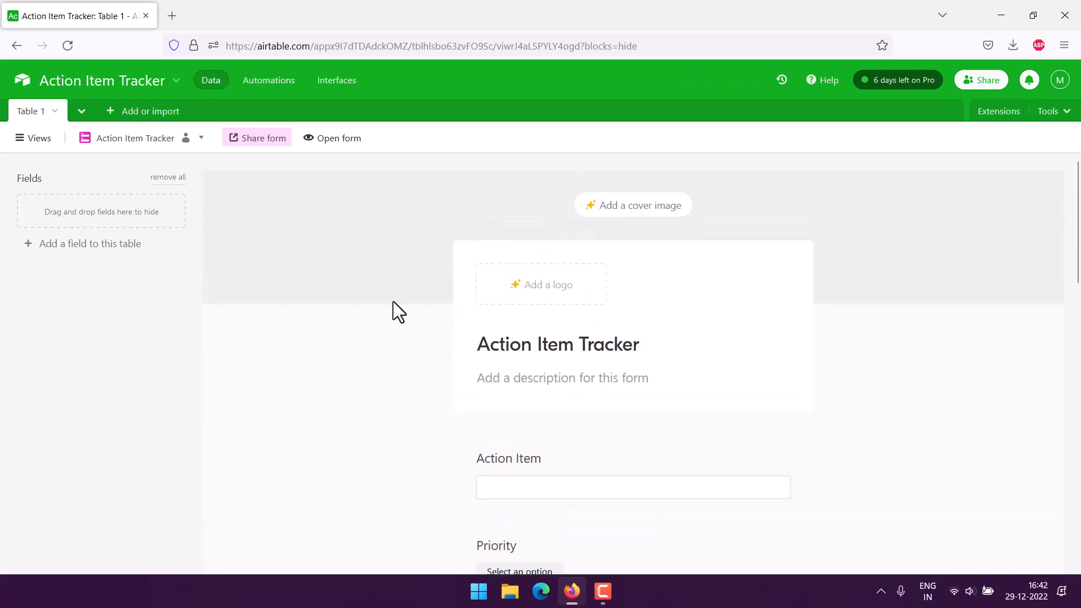
left_click(325, 141)
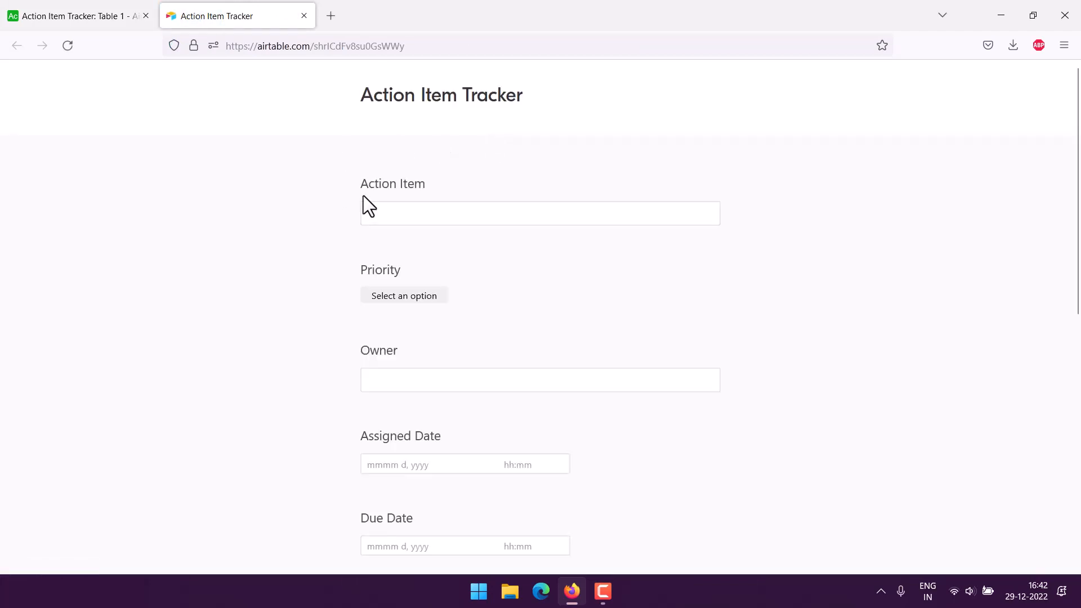
Enter Deliver the Project Documents as the form's action item and set its priority to High.
left_click(394, 212)
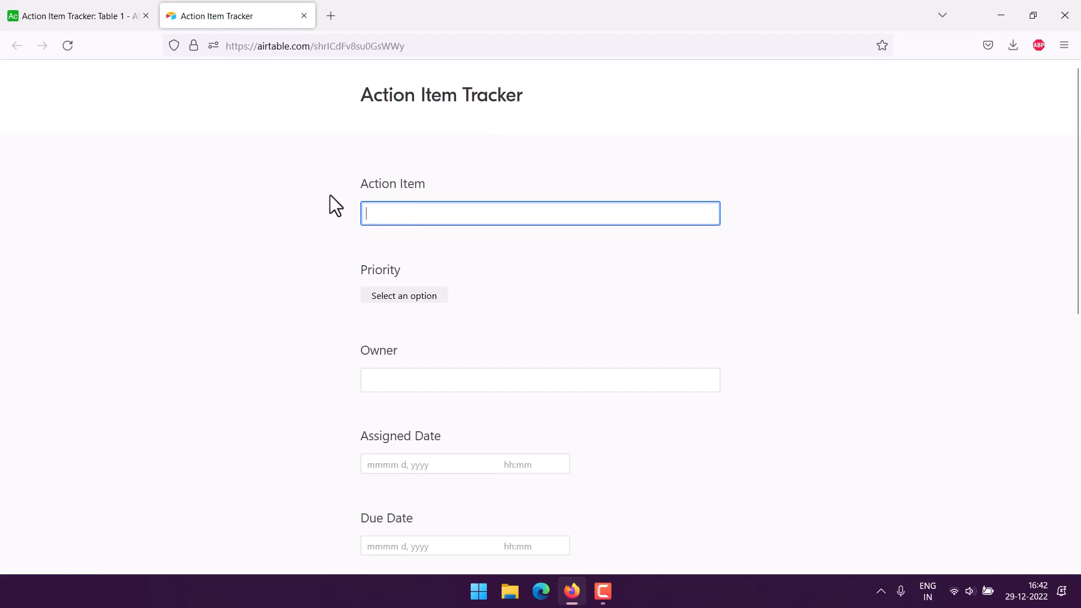
type("Deliver the")
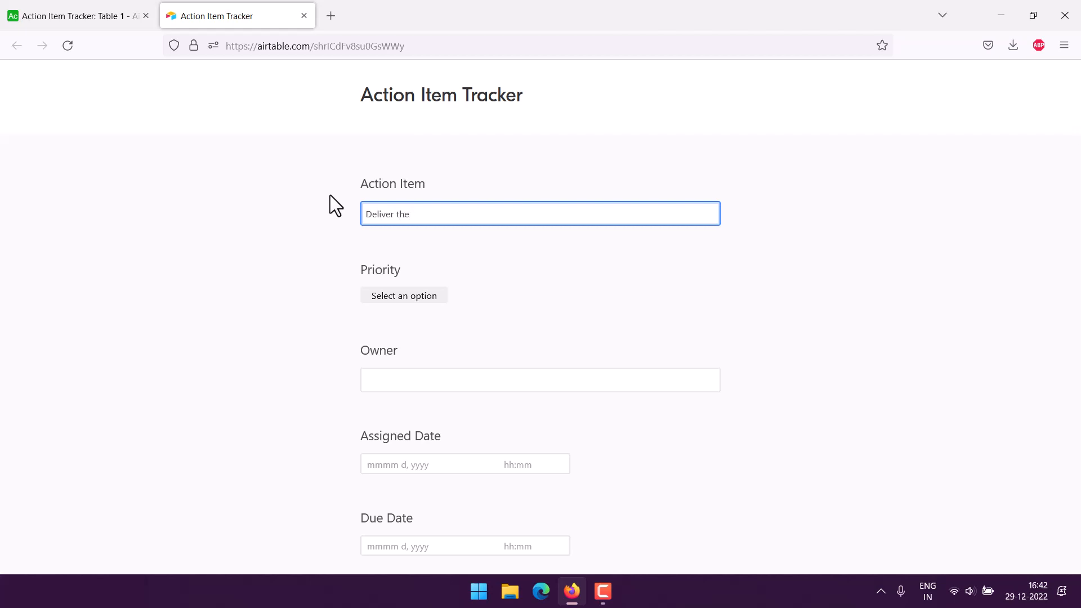
type(" Project Documents")
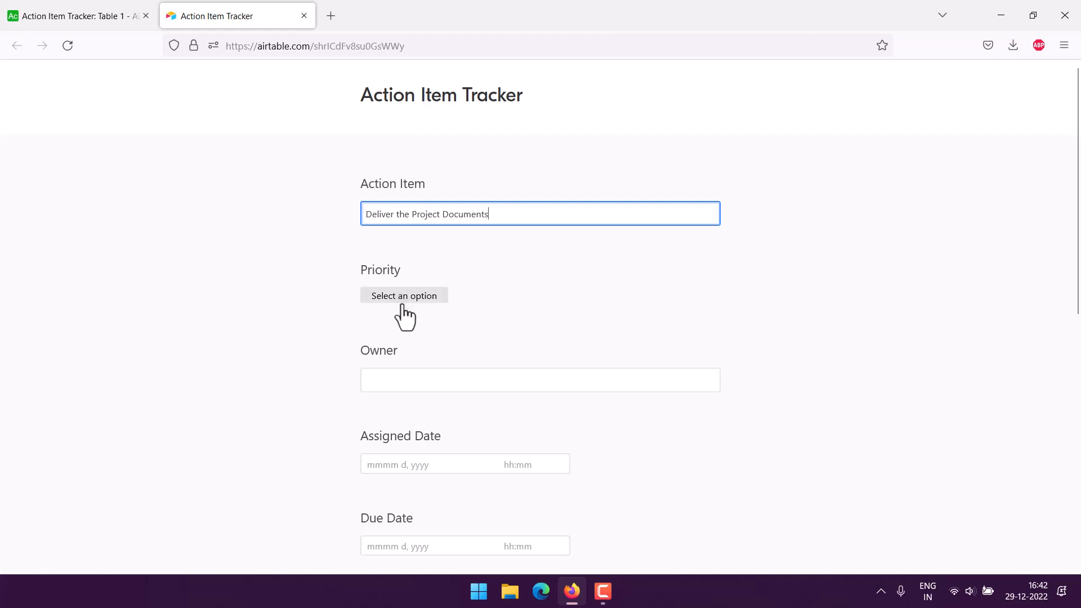
left_click(403, 304)
left_click(394, 324)
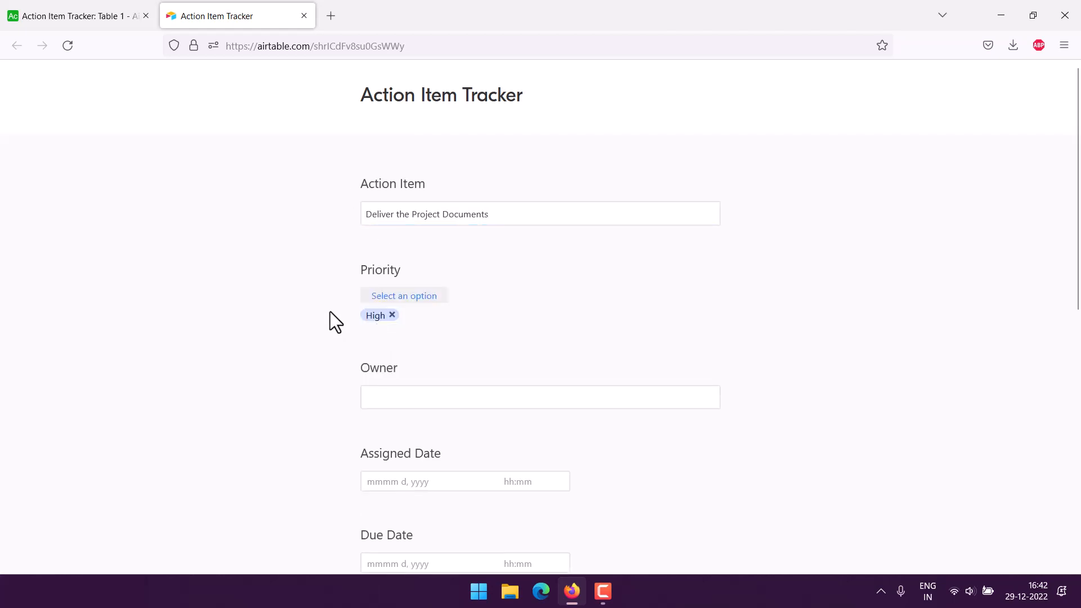
Enter the owner's full name in the form, with December 30, 2022 as assigned date and December 31, 2022 as due date.
left_click(382, 389)
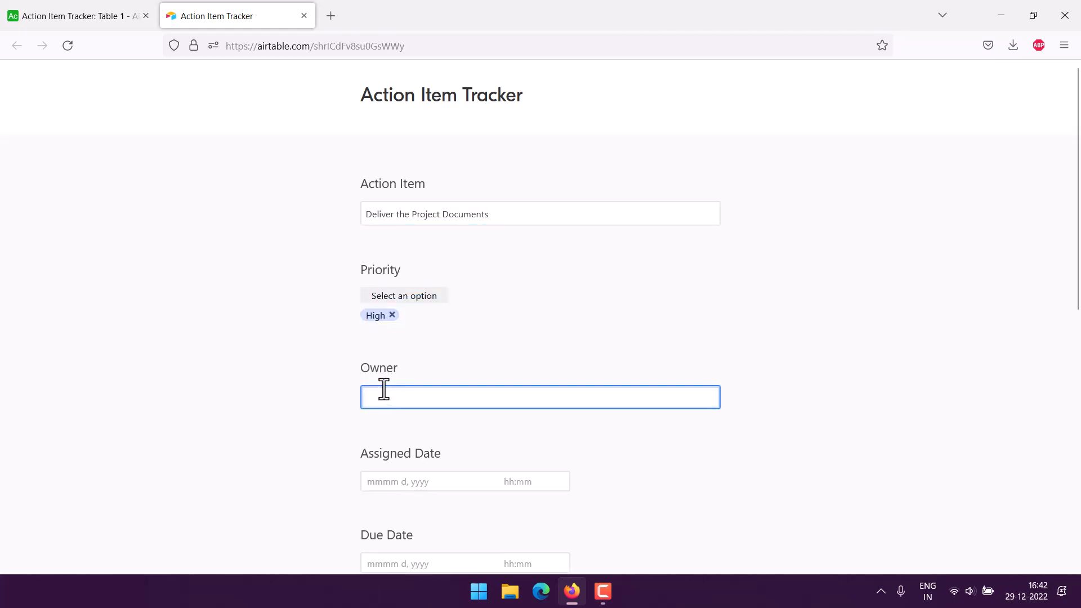
type("Rob Waller")
scroll(369, 397, "down", 4)
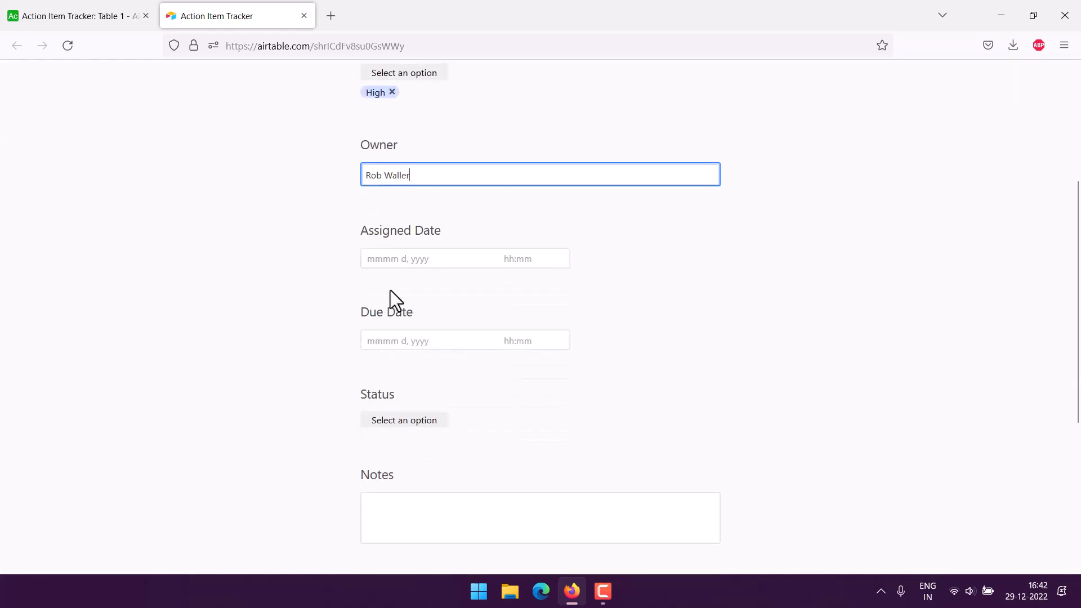
left_click(396, 257)
left_click(496, 397)
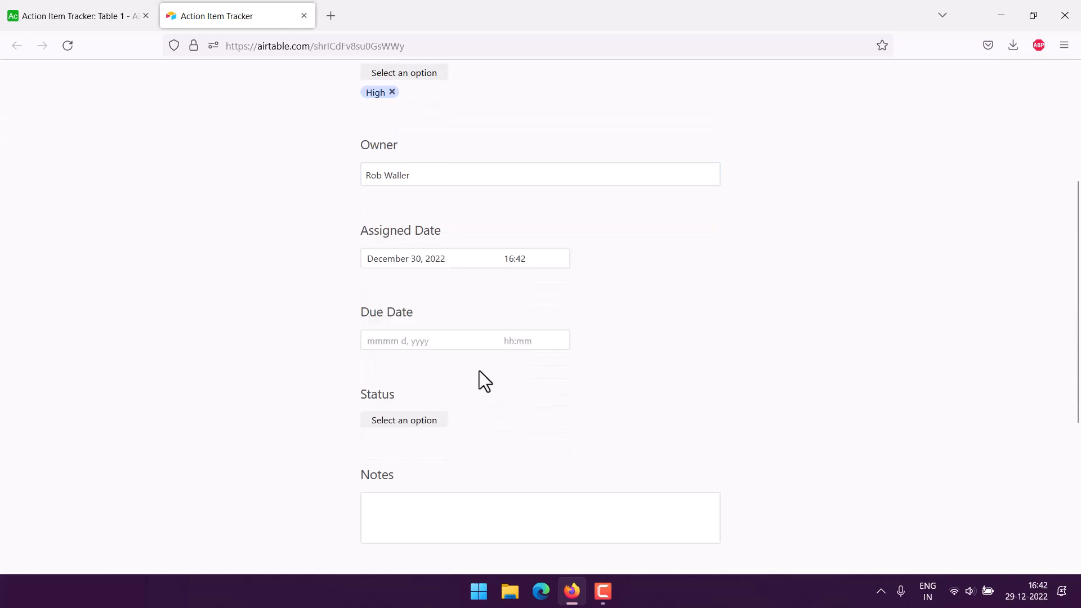
left_click(442, 340)
left_click(515, 477)
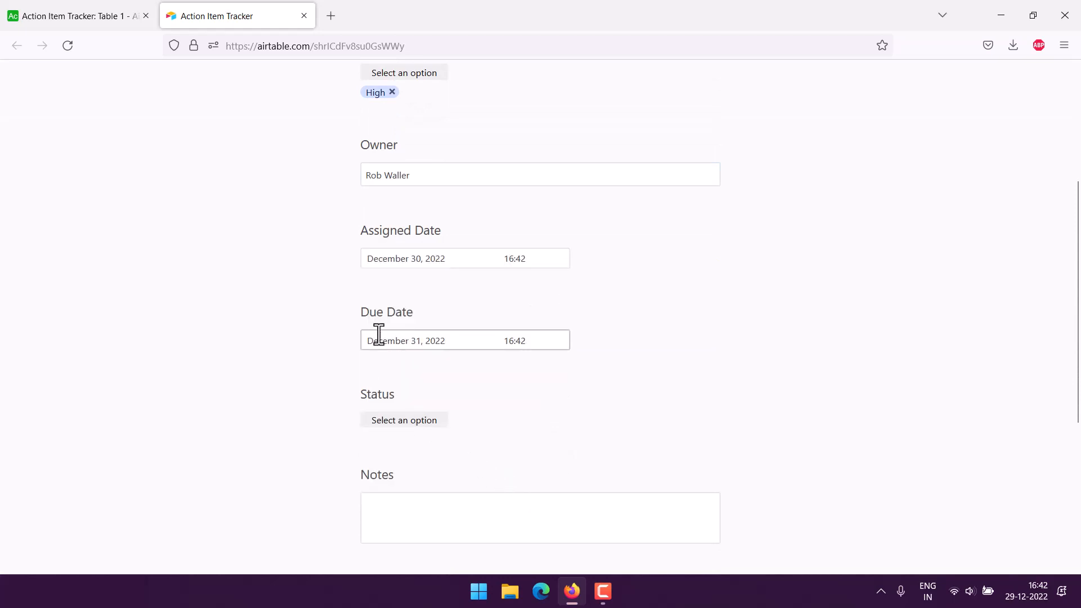
Set the status in the form to Pending.
scroll(323, 350, "down", 2)
left_click(403, 347)
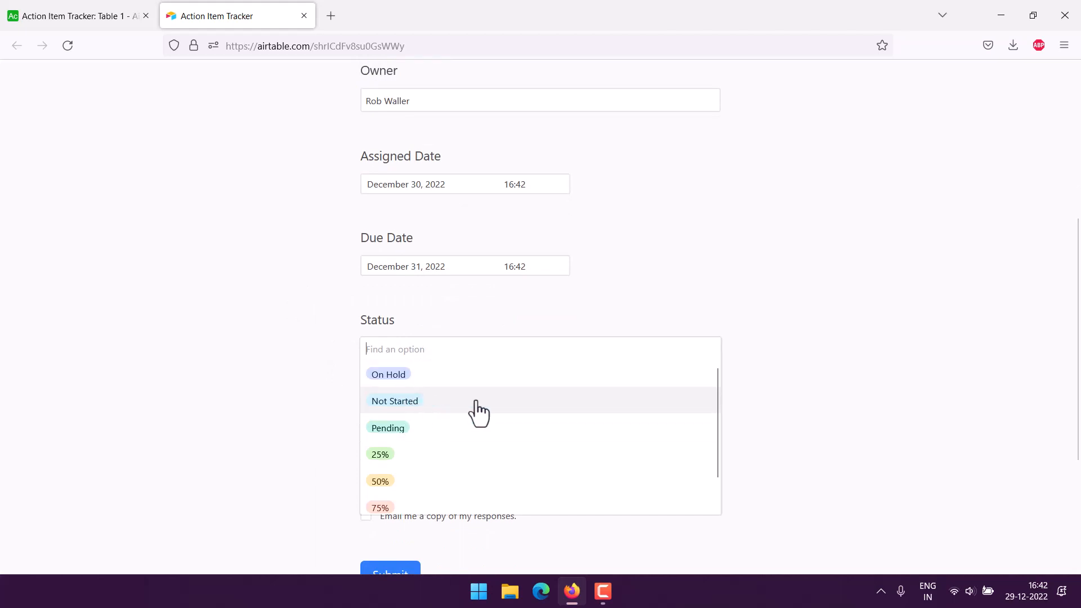
scroll(476, 412, "down", 1)
left_click(405, 395)
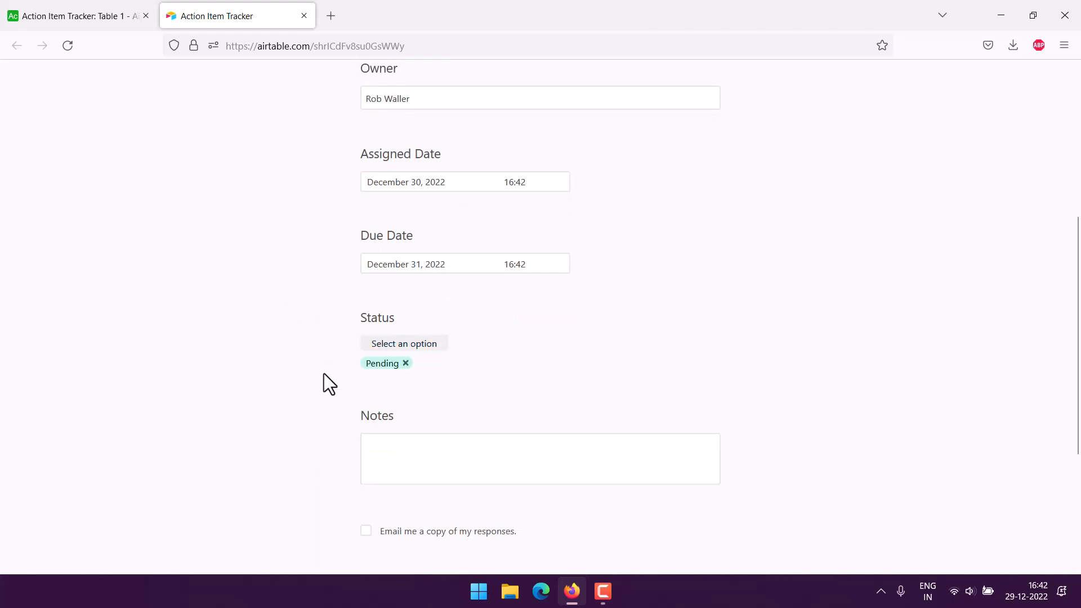
Enter the note "Delivery not done, so assigned new person." and submit the form.
scroll(323, 373, "down", 2)
left_click(400, 312)
type("D")
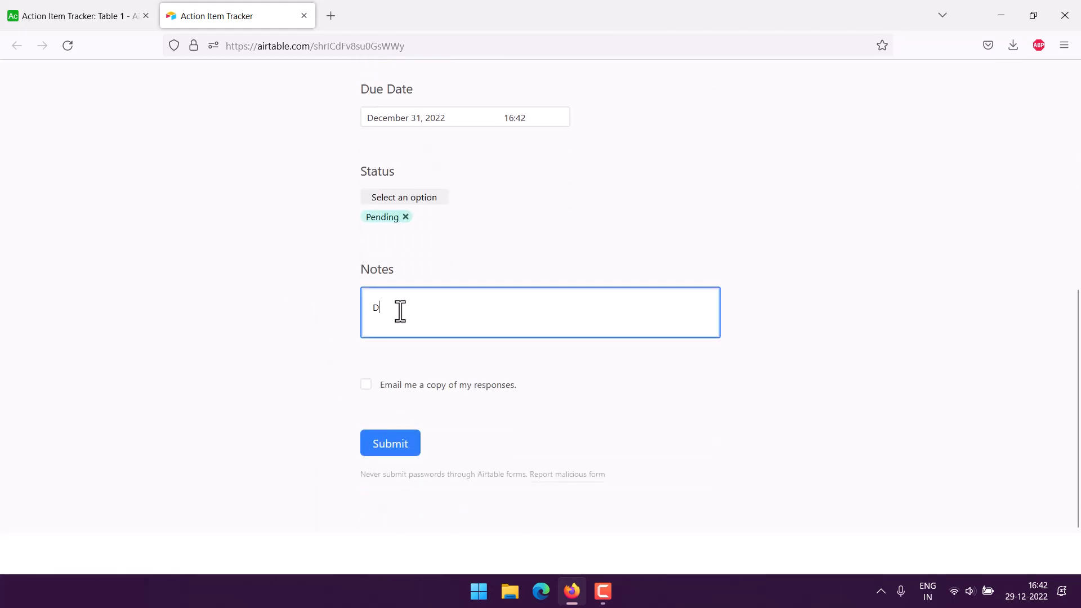
type("elivery not done, so assigned new person.")
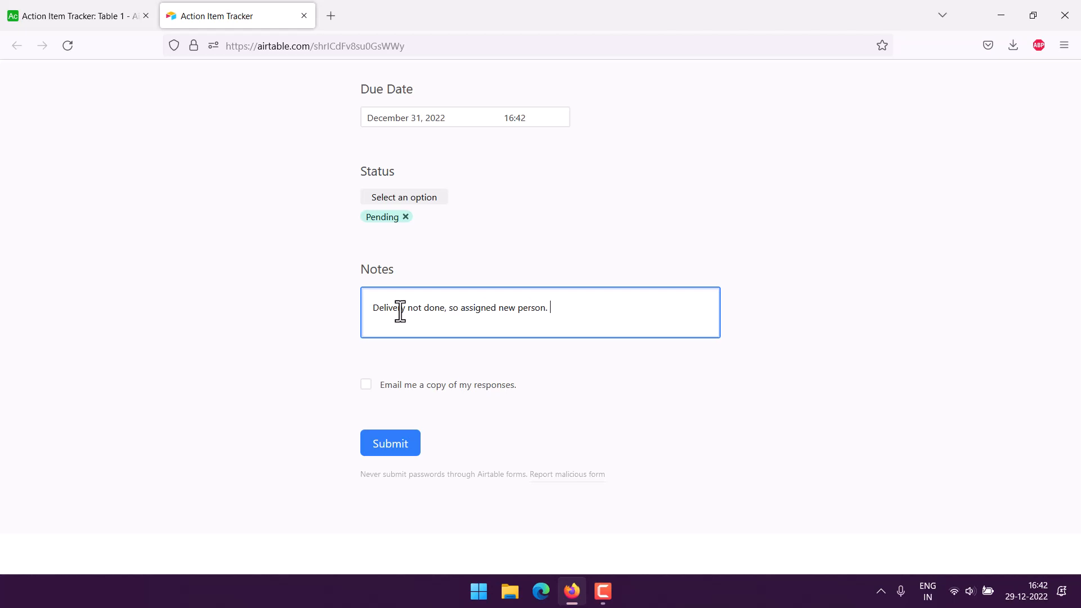
left_click(390, 448)
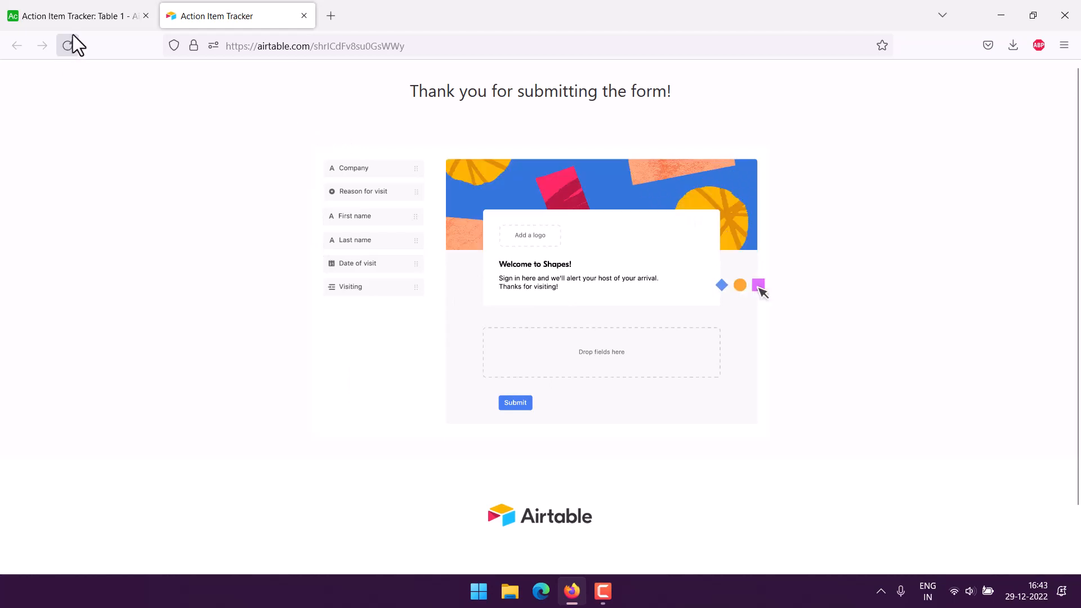
Close the submitted form, return to the table's Grid view and widen the Action Item column to fit its longest entry.
left_click(75, 16)
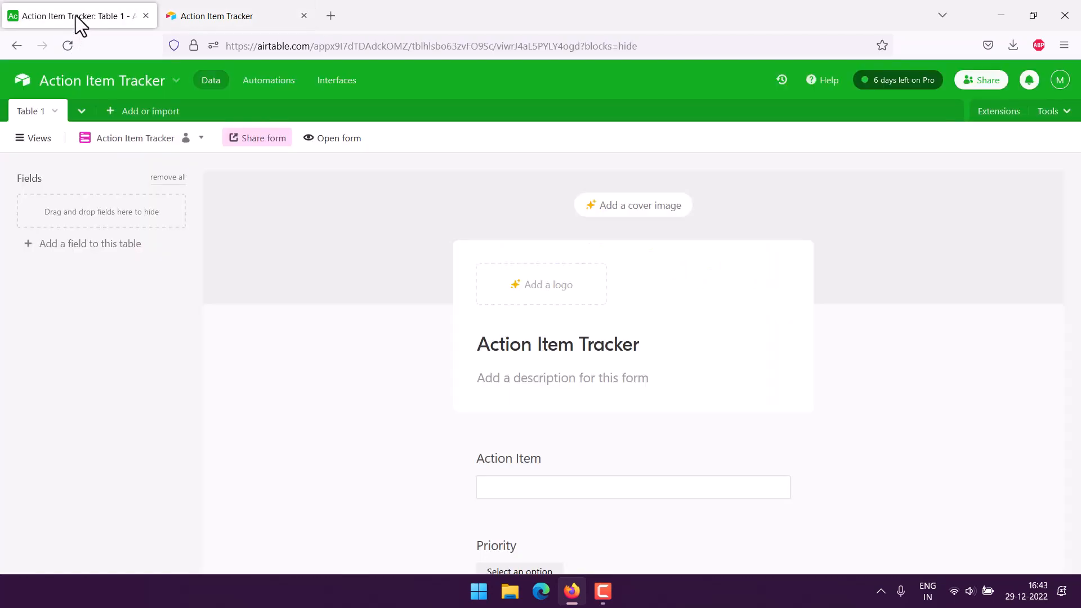
left_click(300, 16)
left_click(18, 139)
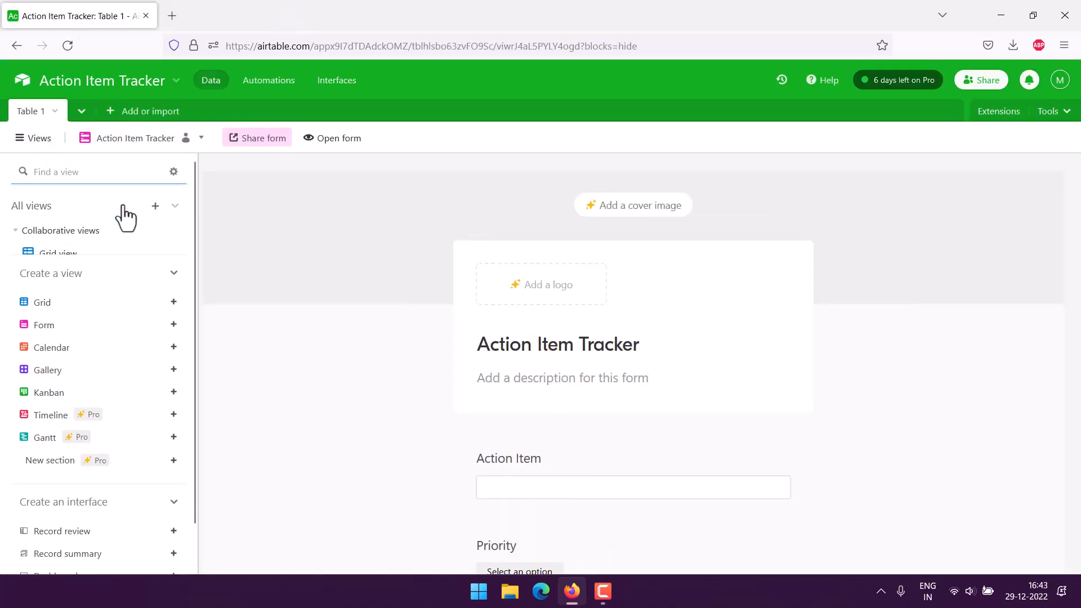
left_click(36, 252)
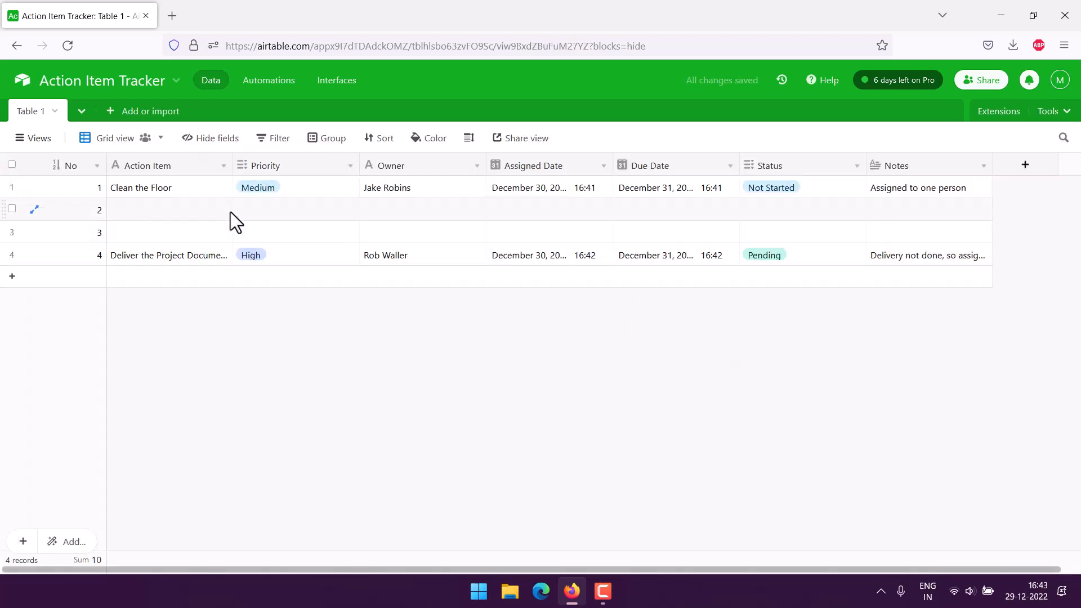
left_click_drag(232, 165, 246, 166)
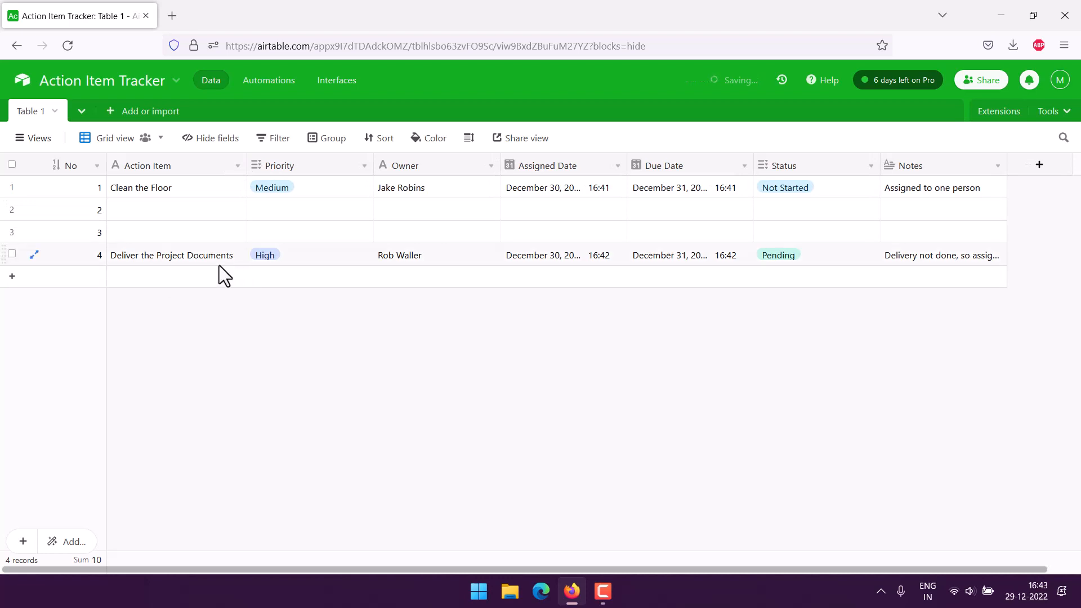